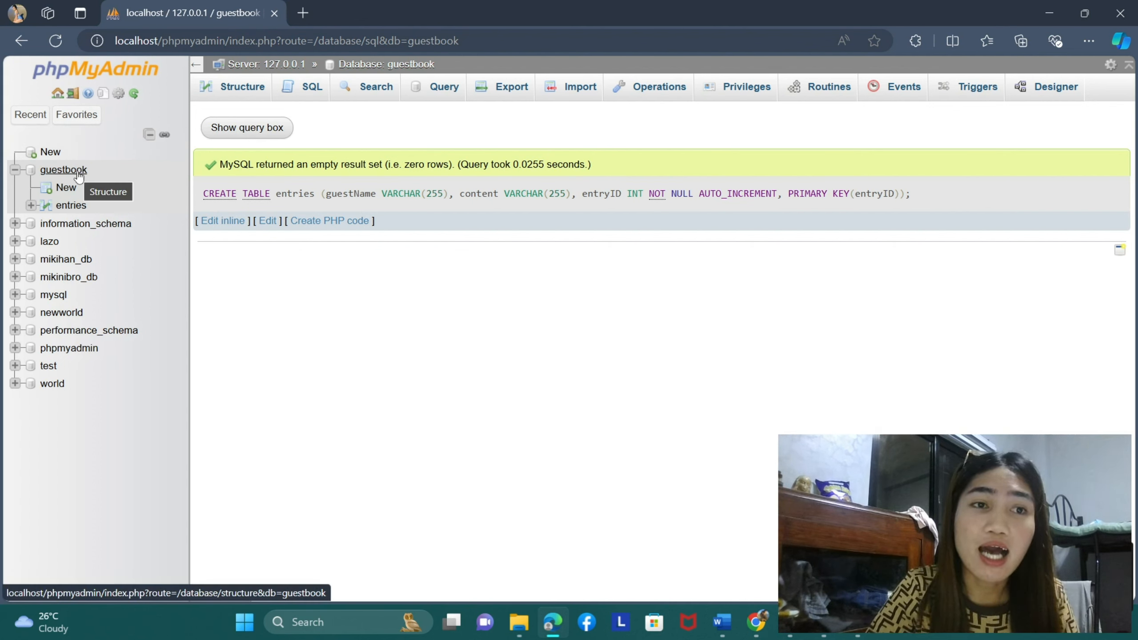
- Open the entries table of the guestbook database and look at its form for inserting rows
click(68, 170)
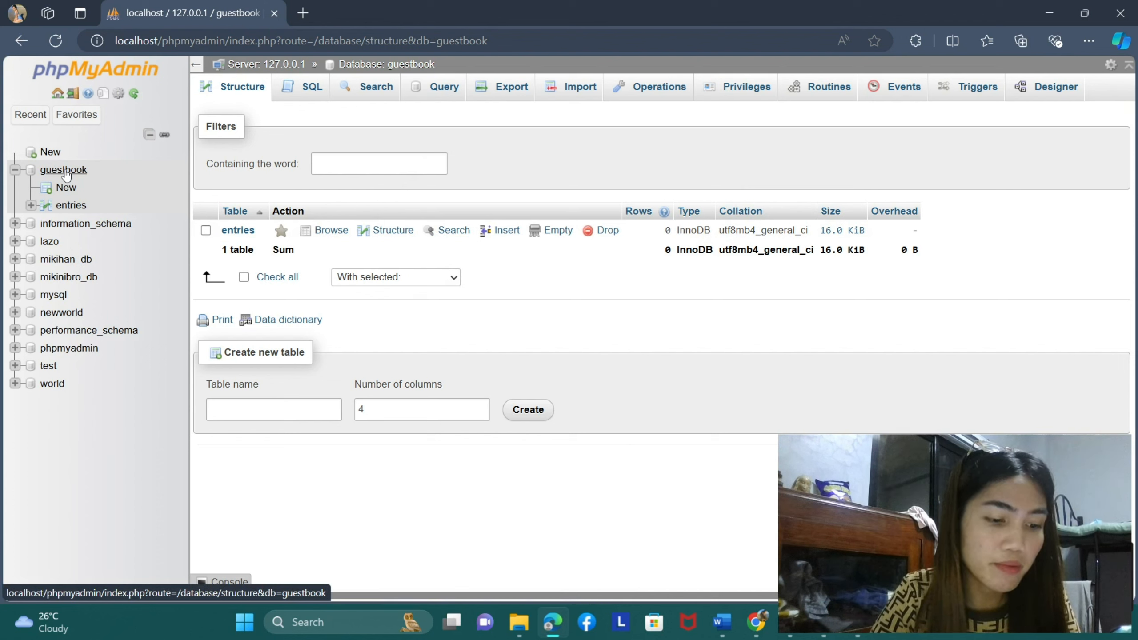
click(68, 206)
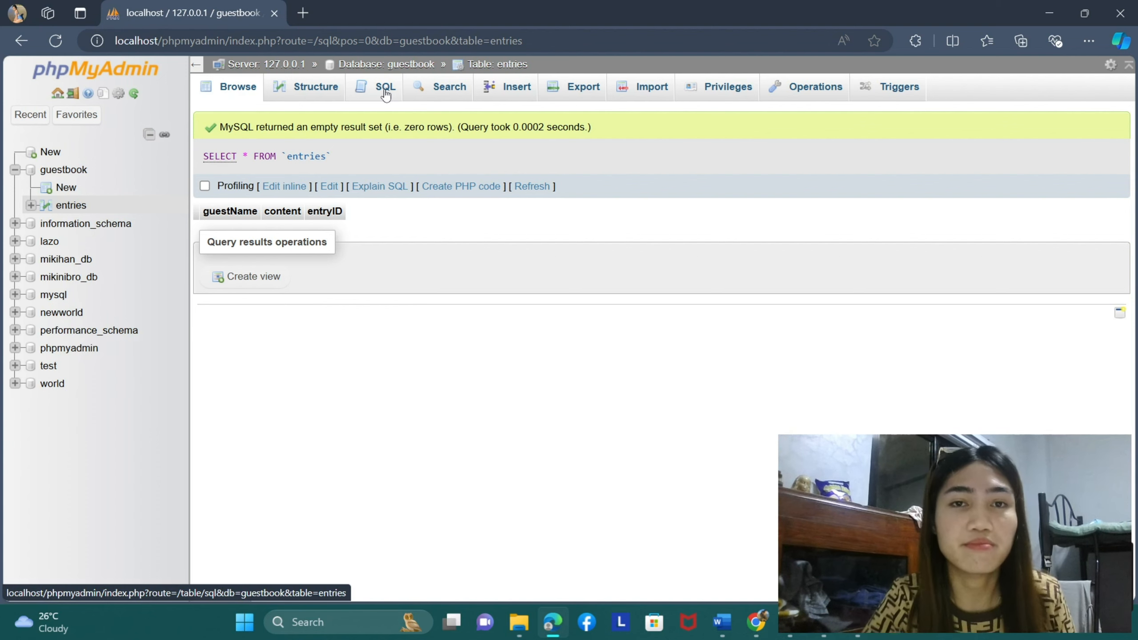
click(511, 91)
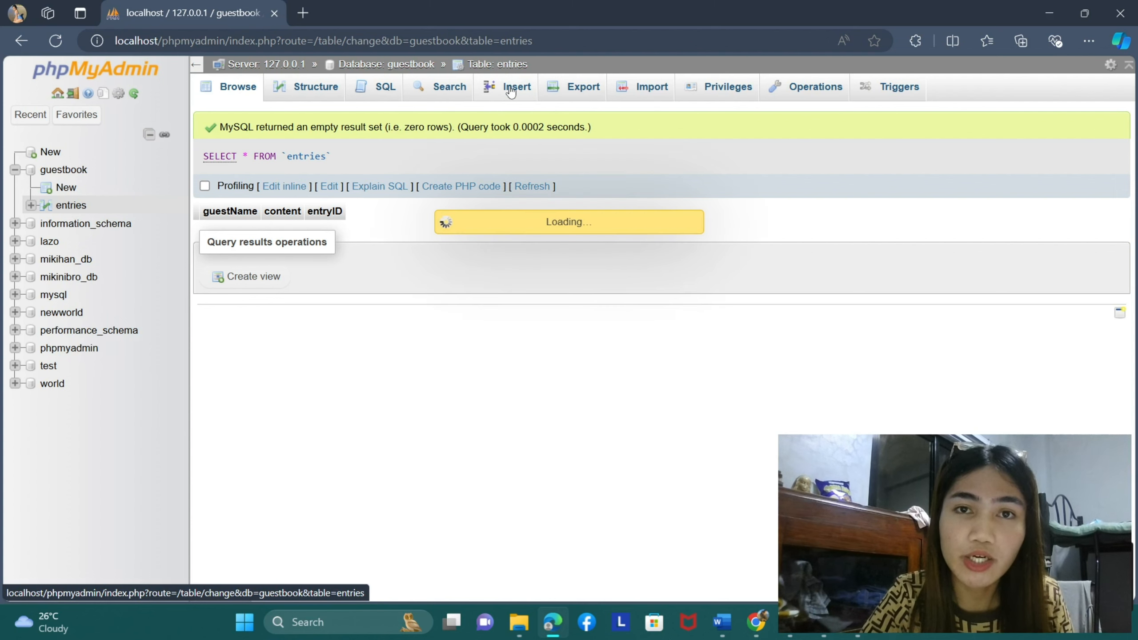
click(627, 184)
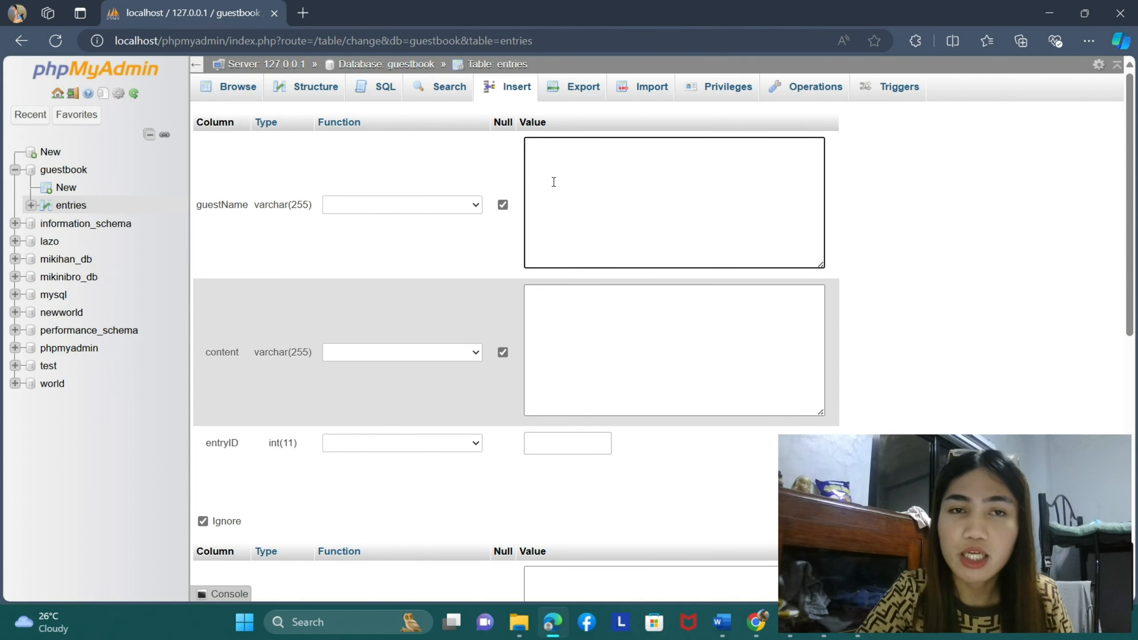
- Open the SQL query editor for the entries table and generate an INSERT statement template
click(394, 100)
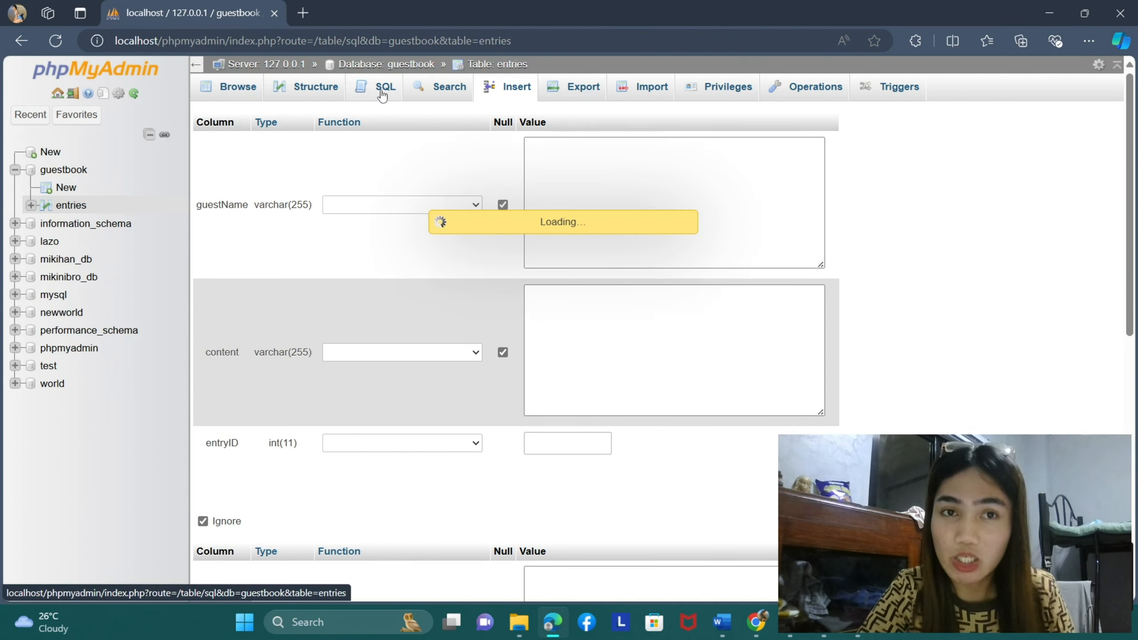
click(449, 165)
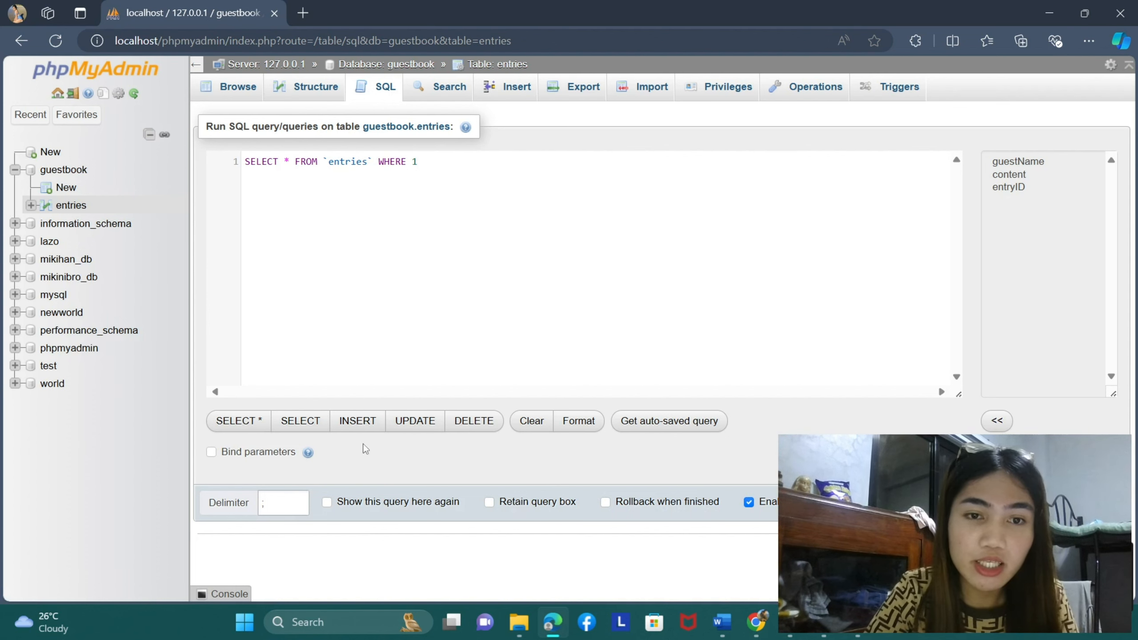
click(353, 421)
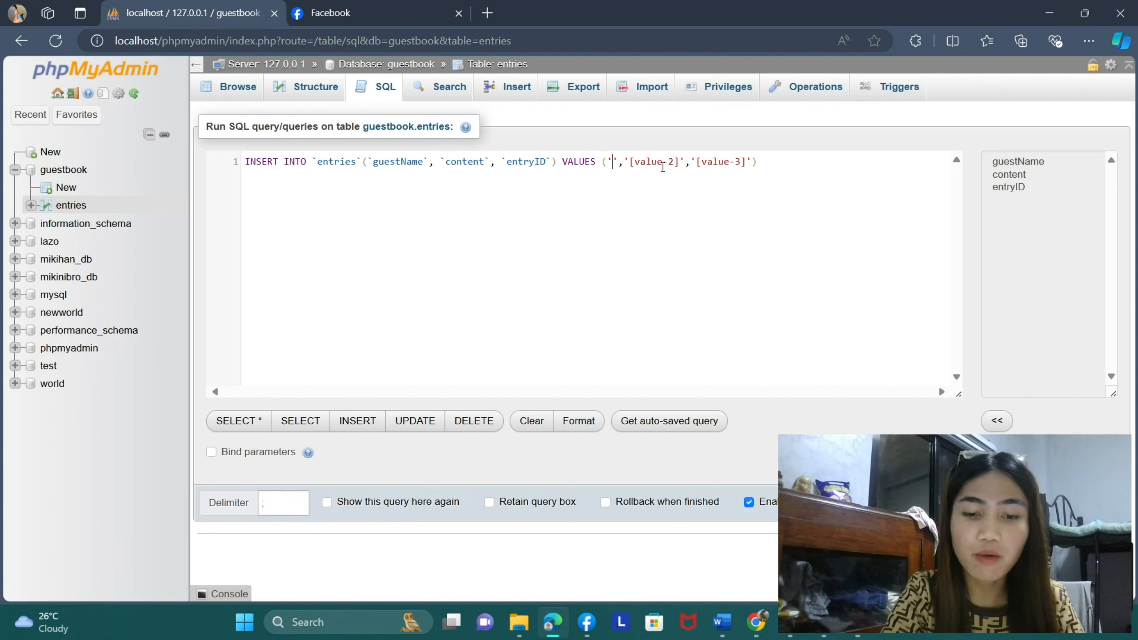
- Replace the first two placeholders in the INSERT statement with Humpty as guestName and Humpty's here! as content
text(H)
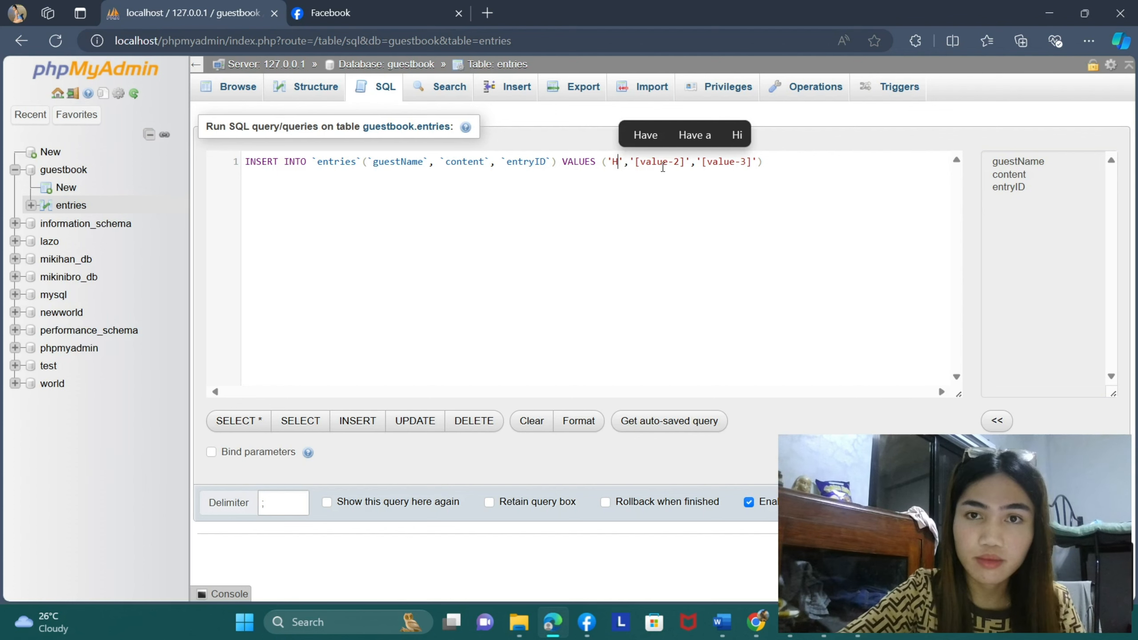
text(umpty)
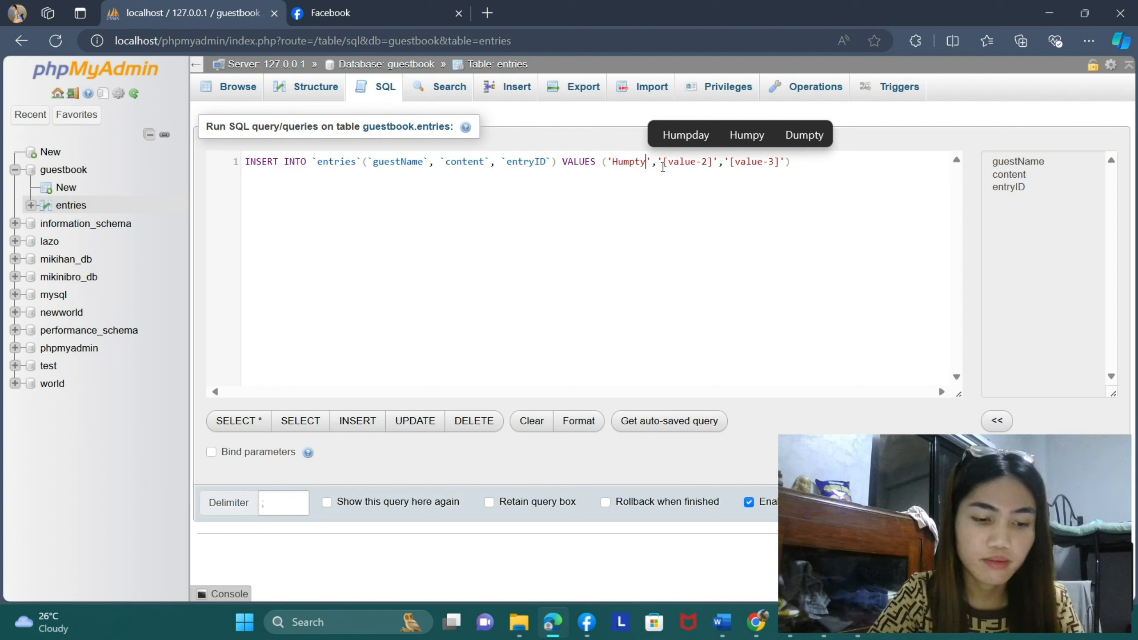
click(715, 163)
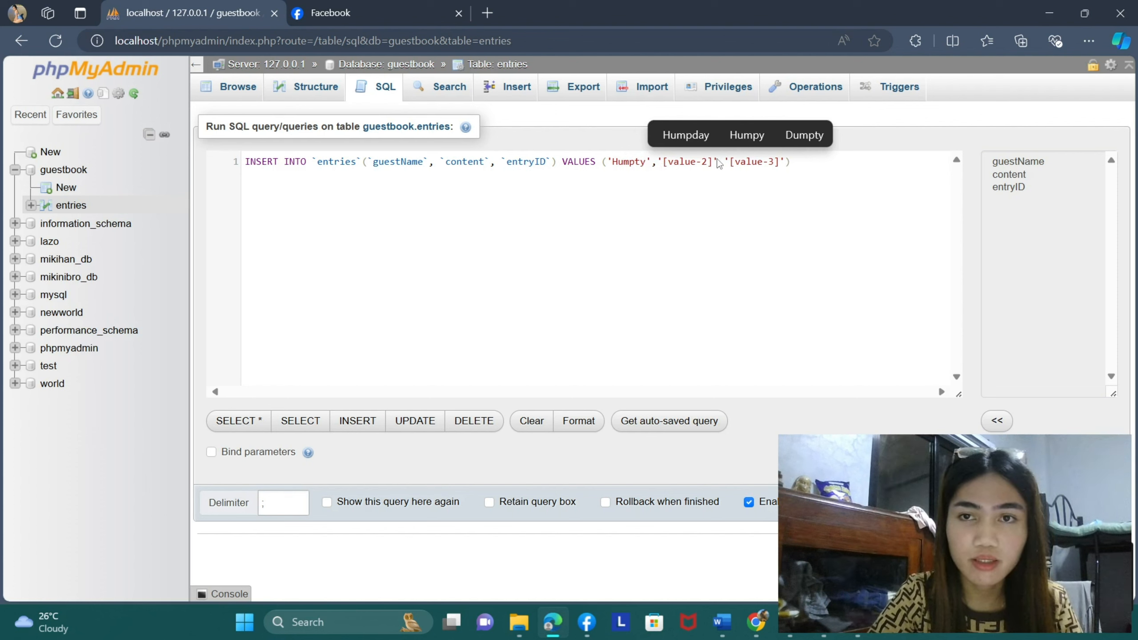
key(BackSpace)
key(BackSpace)
key(BackSpace)
key(BackSpace)
key(BackSpace)
key(BackSpace)
key(BackSpace)
key(BackSpace)
key(BackSpace)
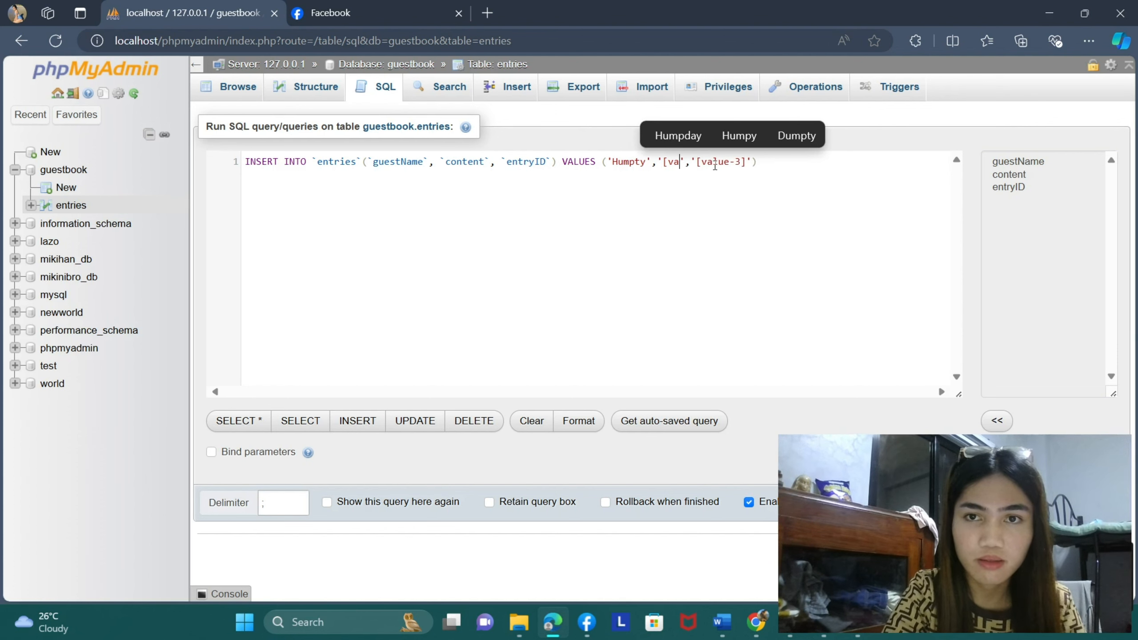
text(Huun)
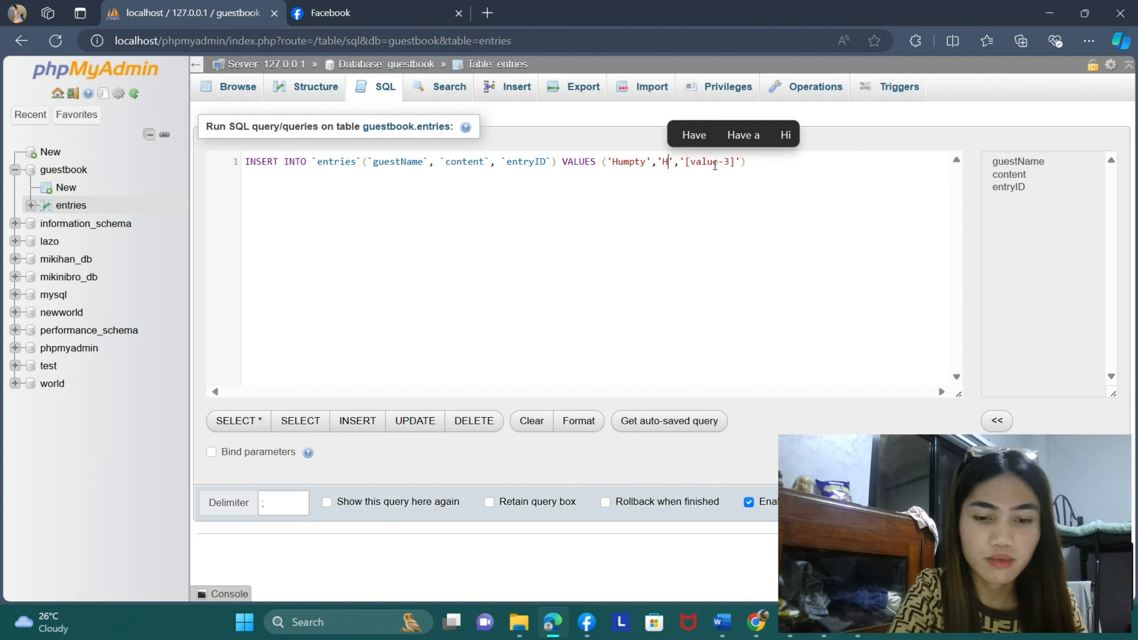
key(BackSpace)
key(BackSpace)
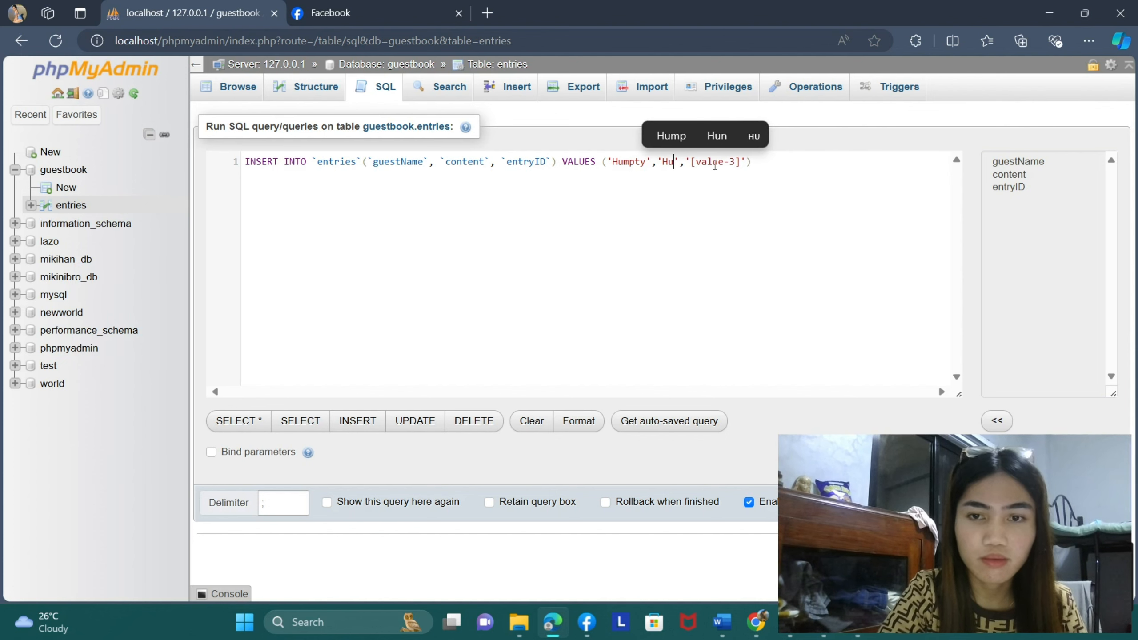
text(mptys)
key(BackSpace)
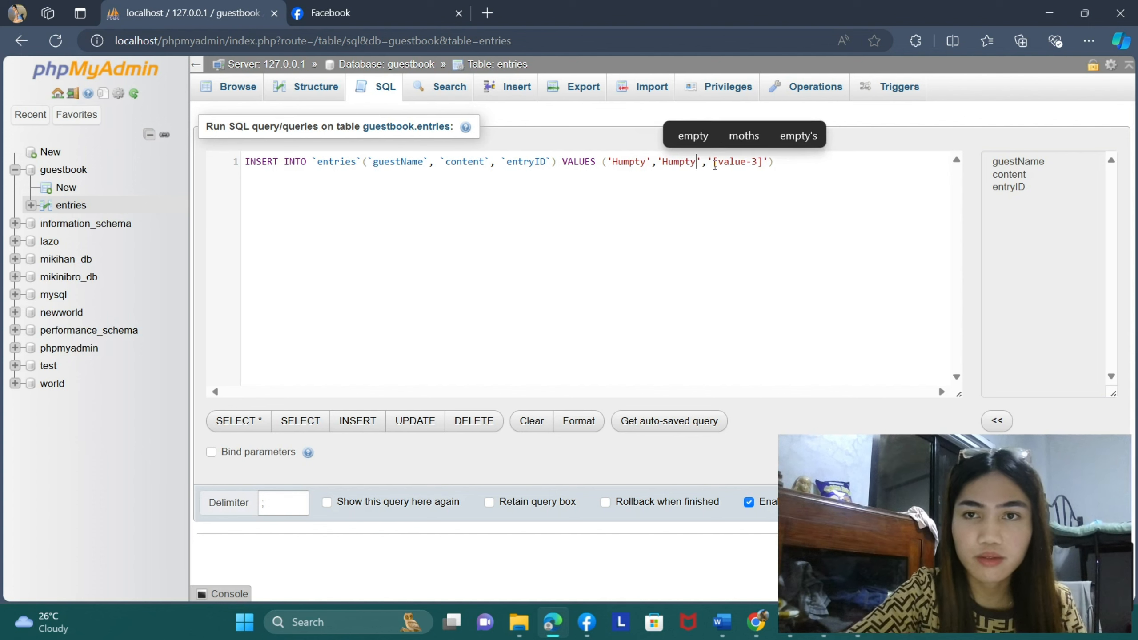
text('s )
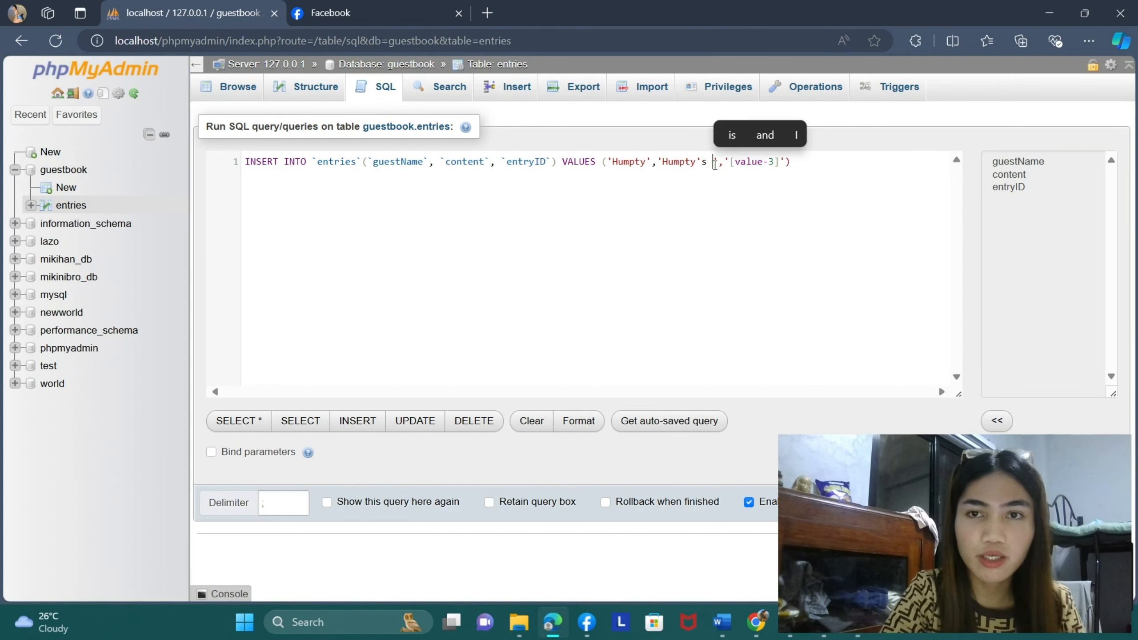
text(here)
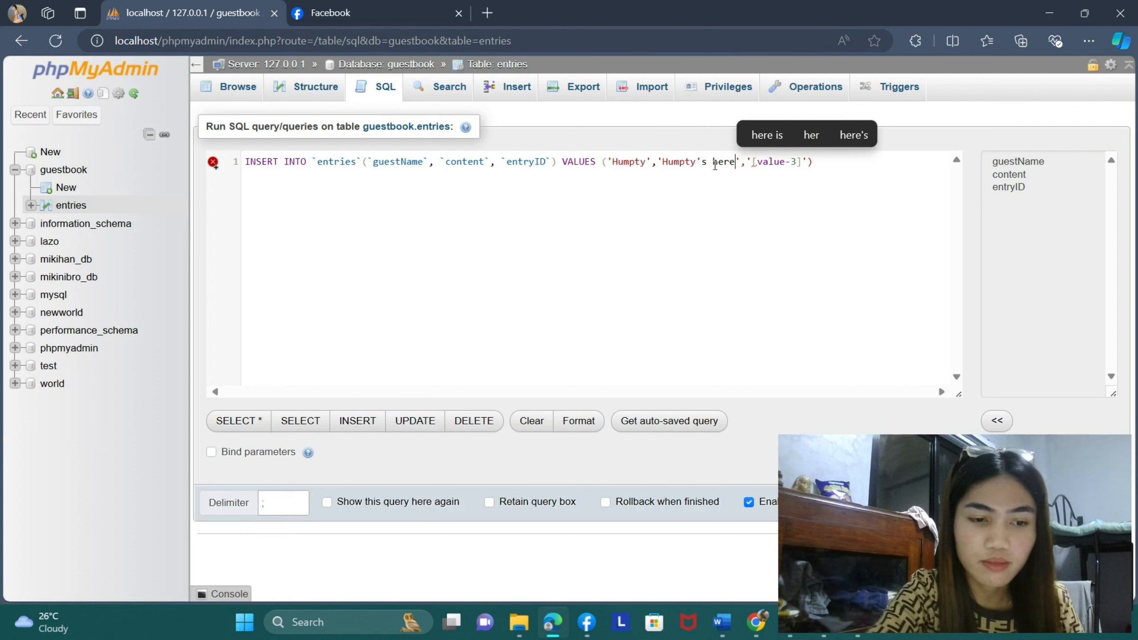
text(!)
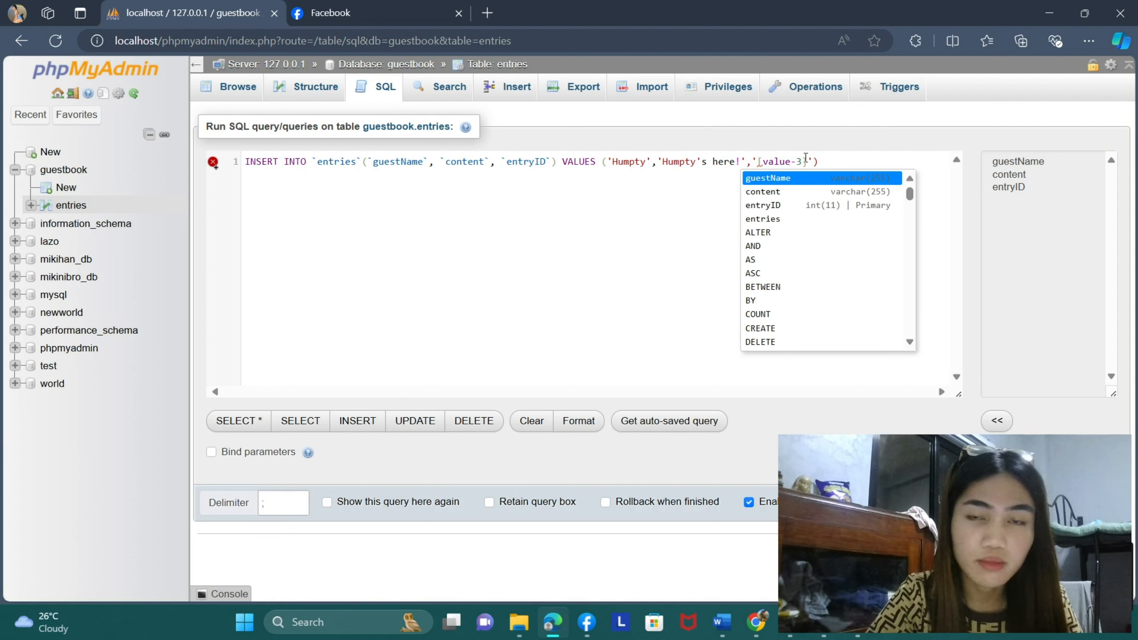
- Remove the third value placeholder from the INSERT statement and close the values list with a parenthesis
click(862, 151)
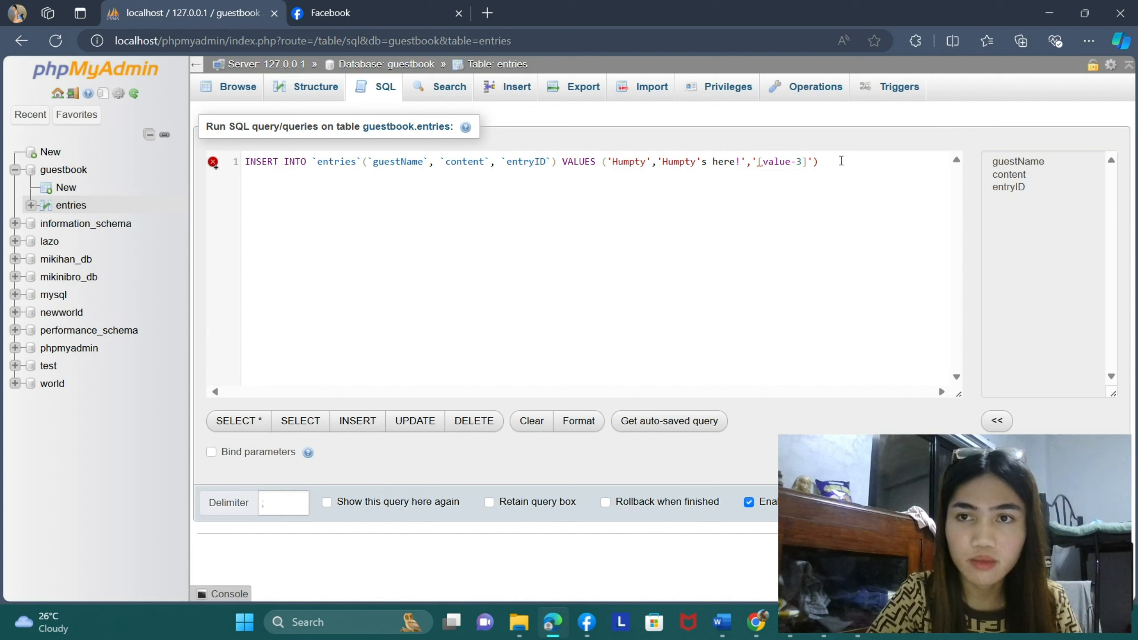
key(BackSpace)
key(BackSpace)
key(BackSpace)
key(BackSpace)
key(BackSpace)
key(BackSpace)
key(BackSpace)
key(BackSpace)
key(BackSpace)
key(BackSpace)
key(BackSpace)
key(BackSpace)
key(BackSpace)
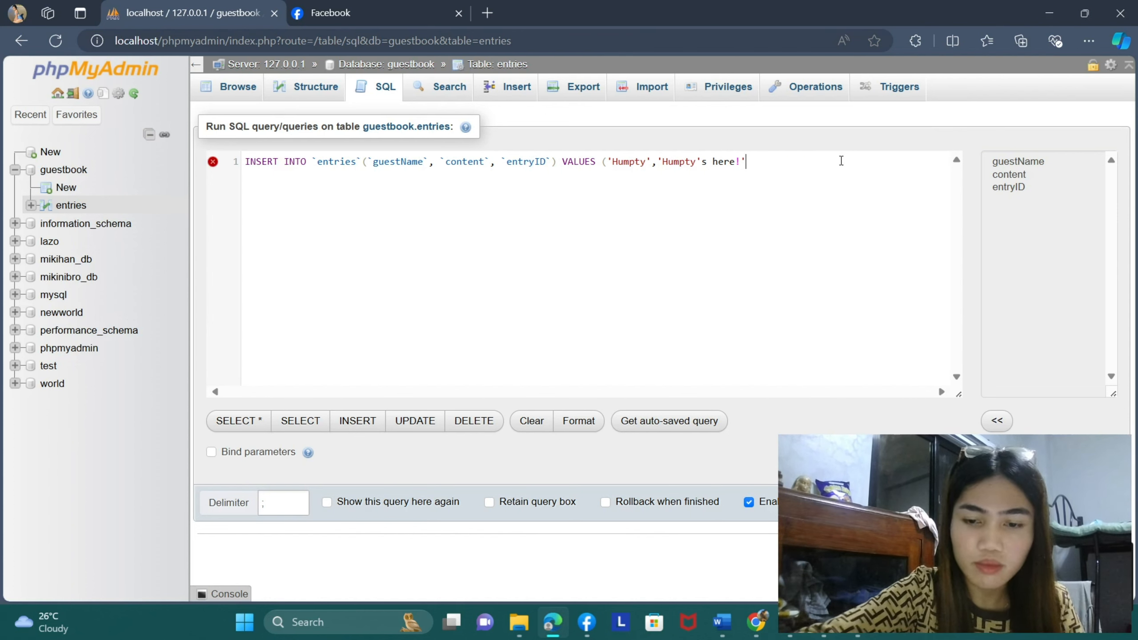
text())
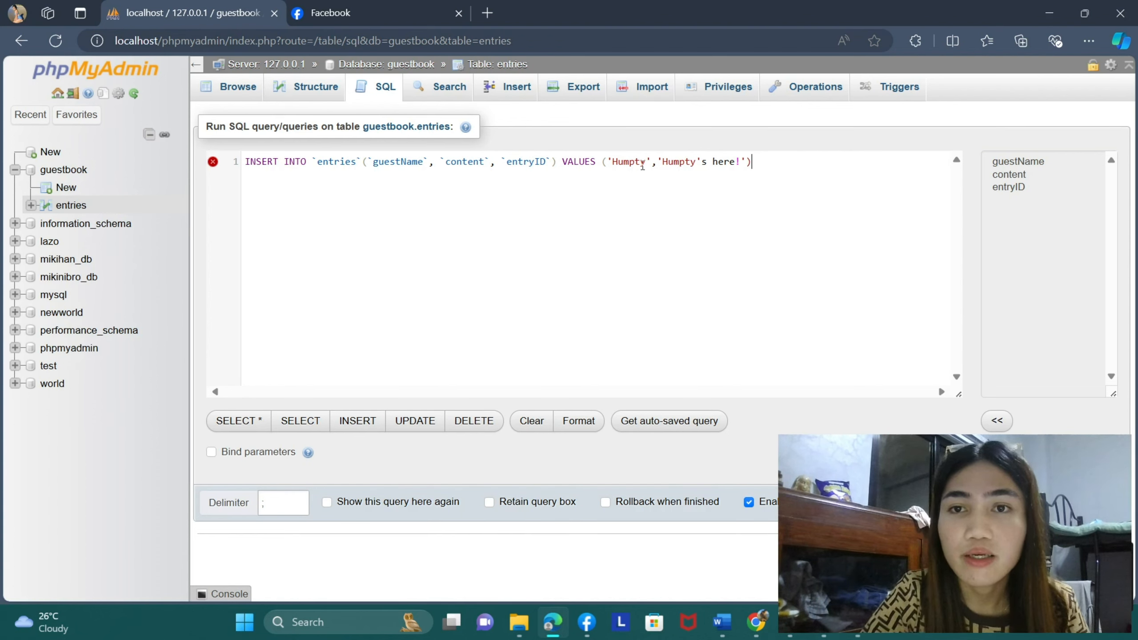
- Enclose both values in double quotes instead of single quotes and end the INSERT statement with a semicolon
click(611, 163)
key(BackSpace)
text(")
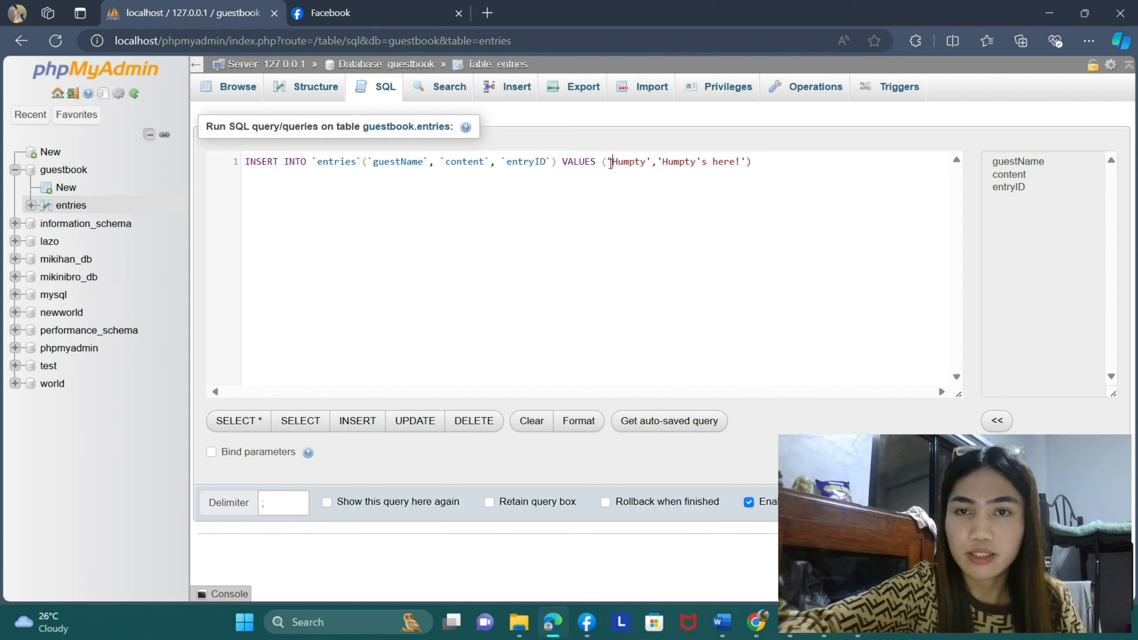
click(651, 163)
key(BackSpace)
text(")
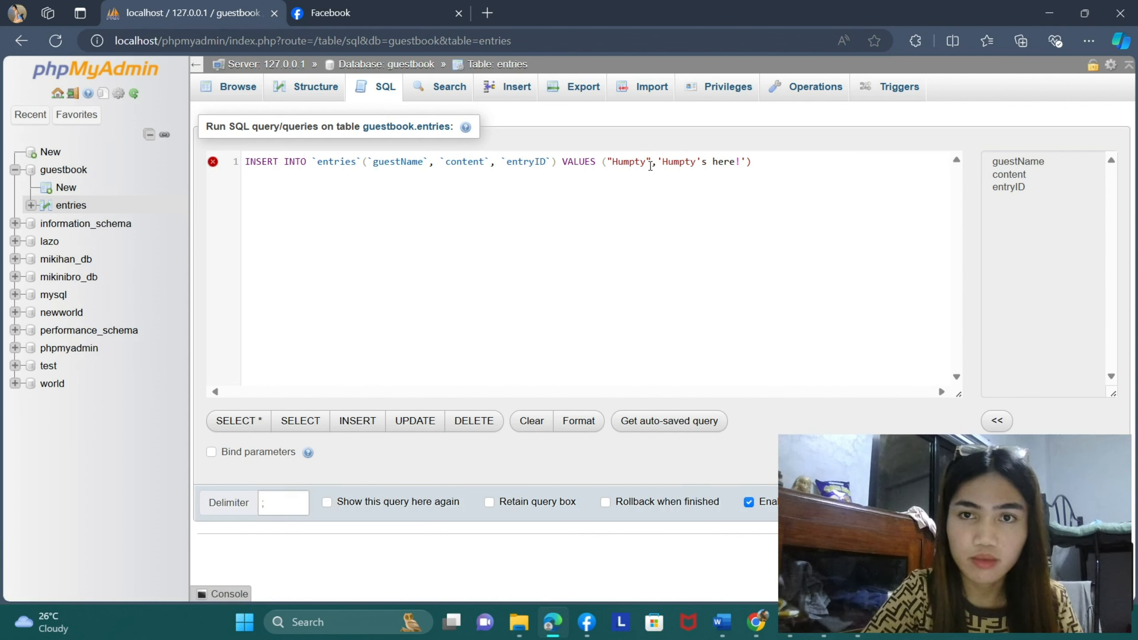
click(664, 163)
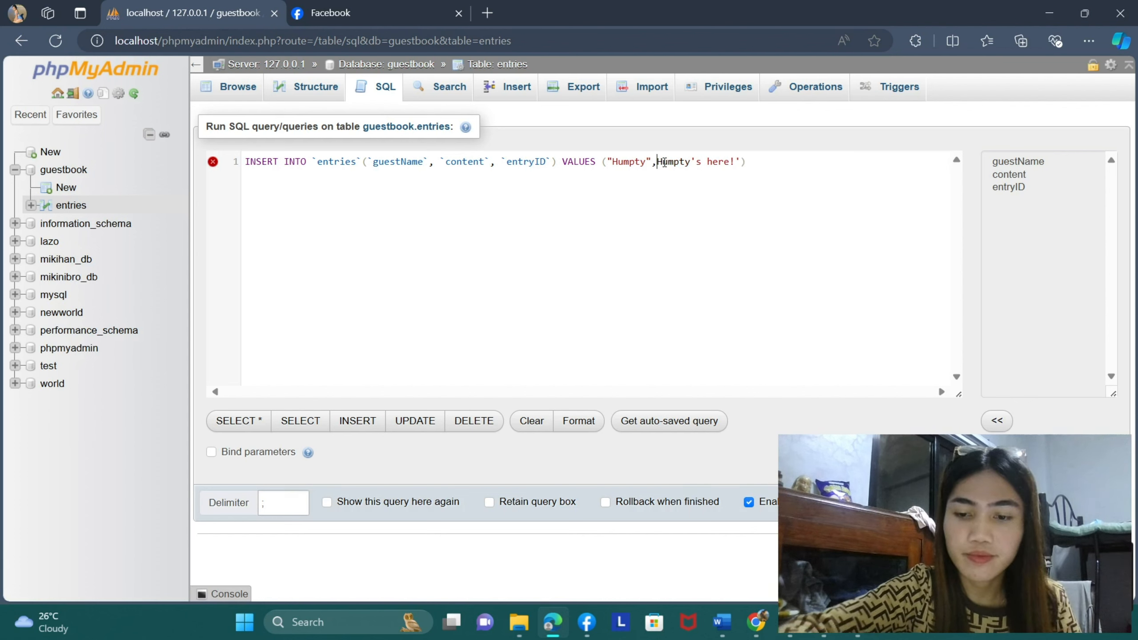
key(BackSpace)
text(")
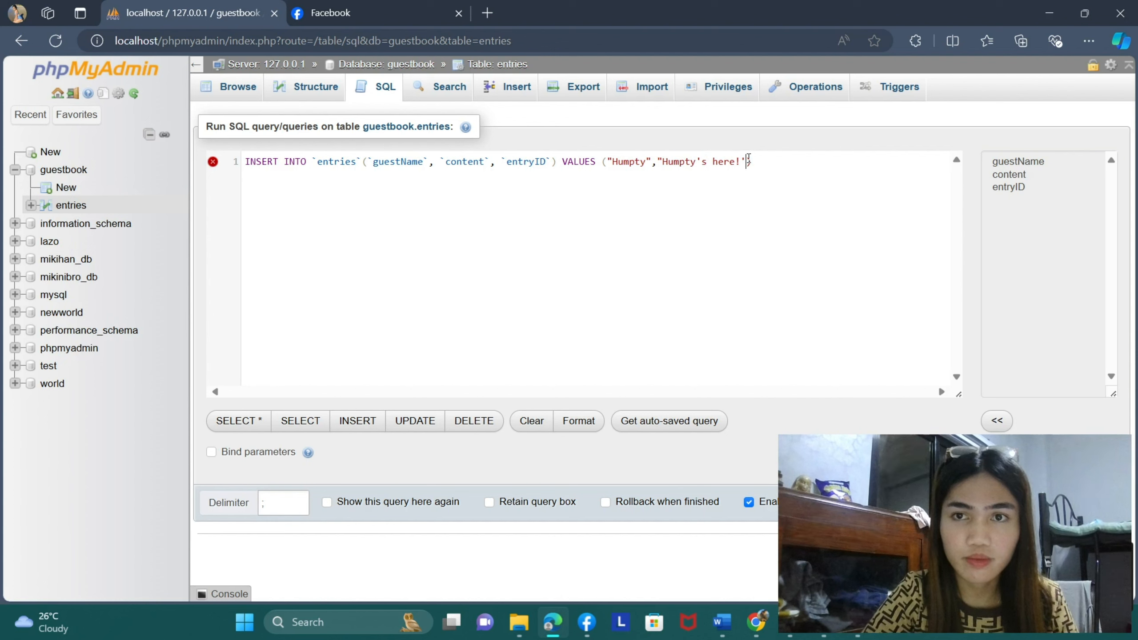
key(BackSpace)
text(")
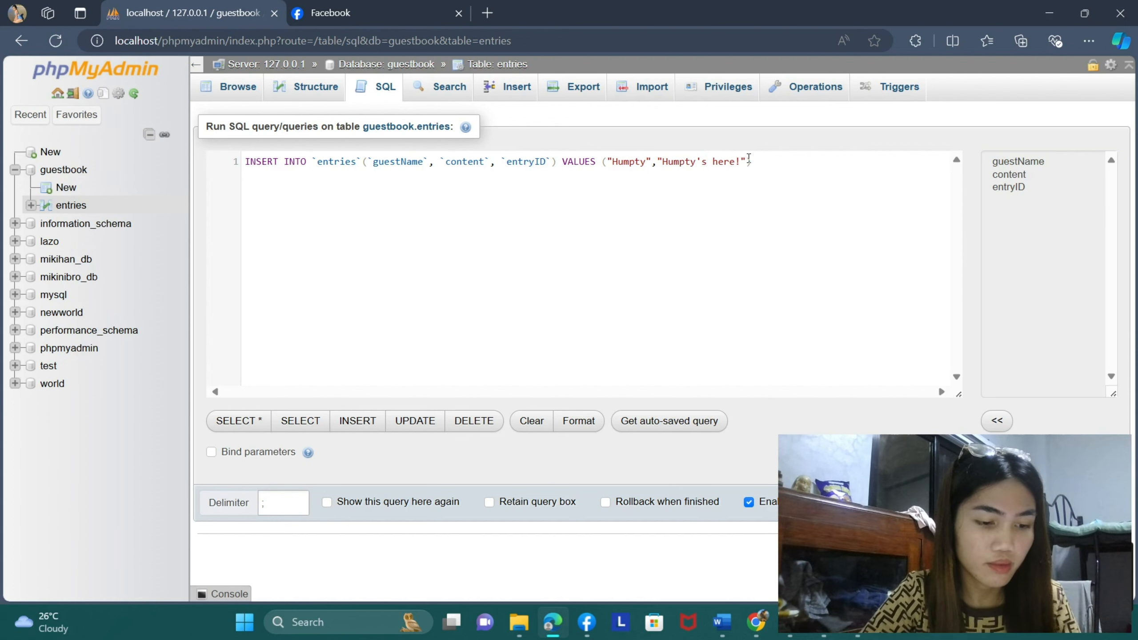
click(779, 165)
text(;)
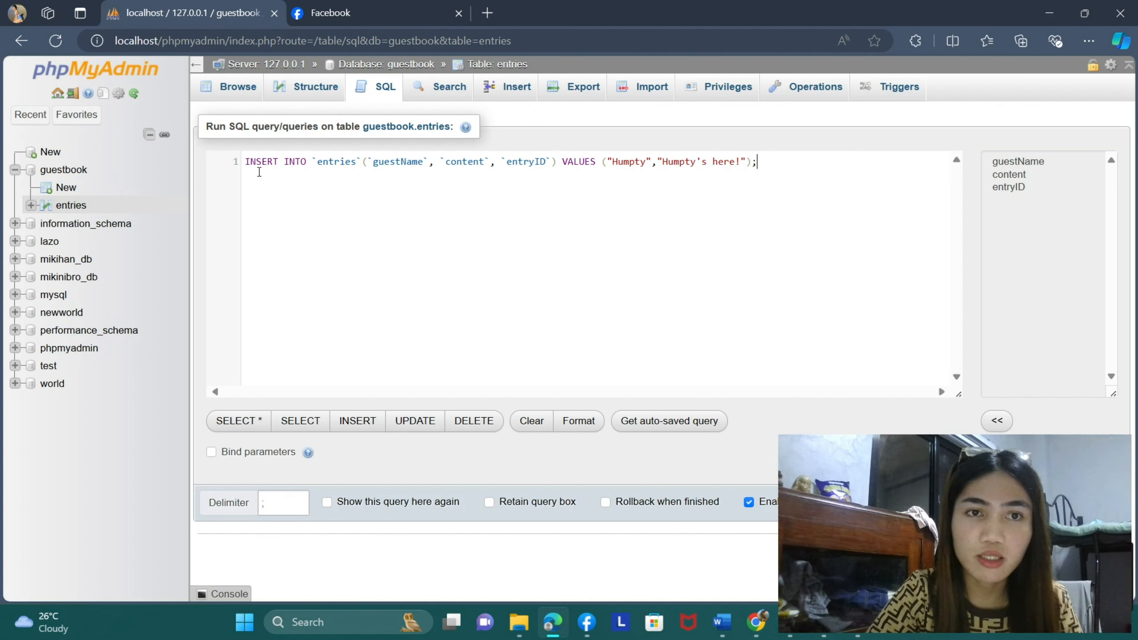
key(Return)
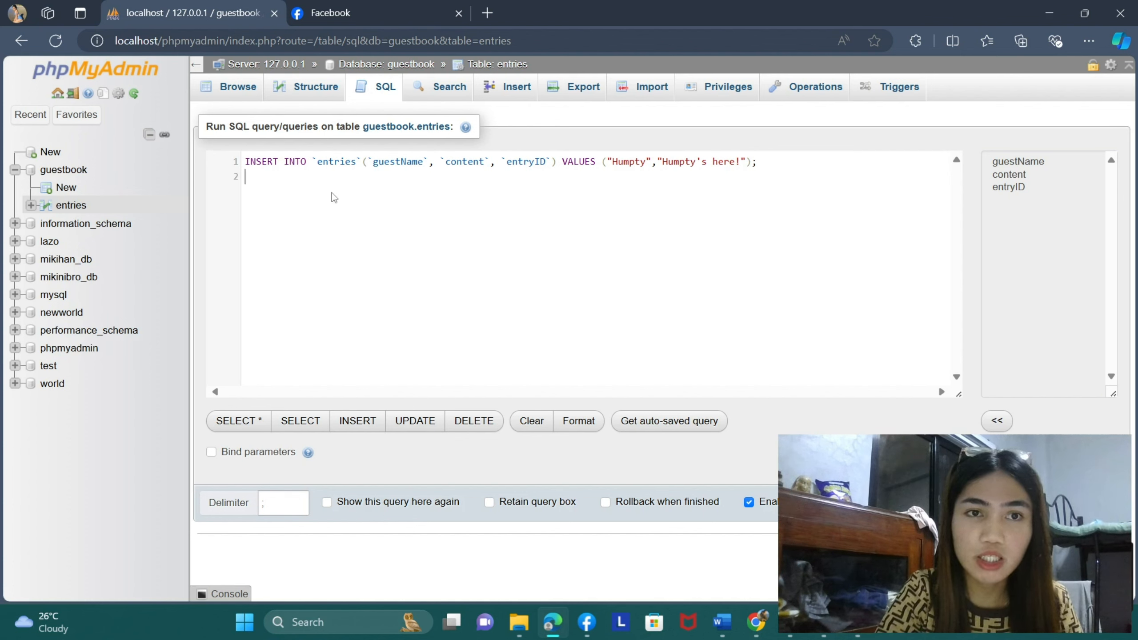
text(IN)
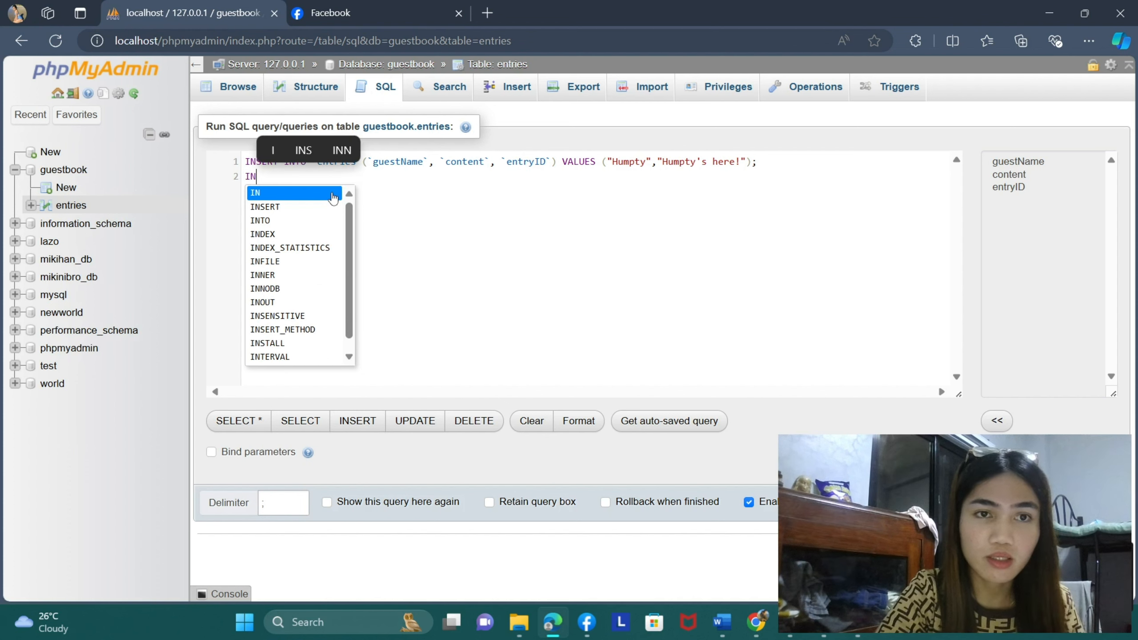
click(317, 207)
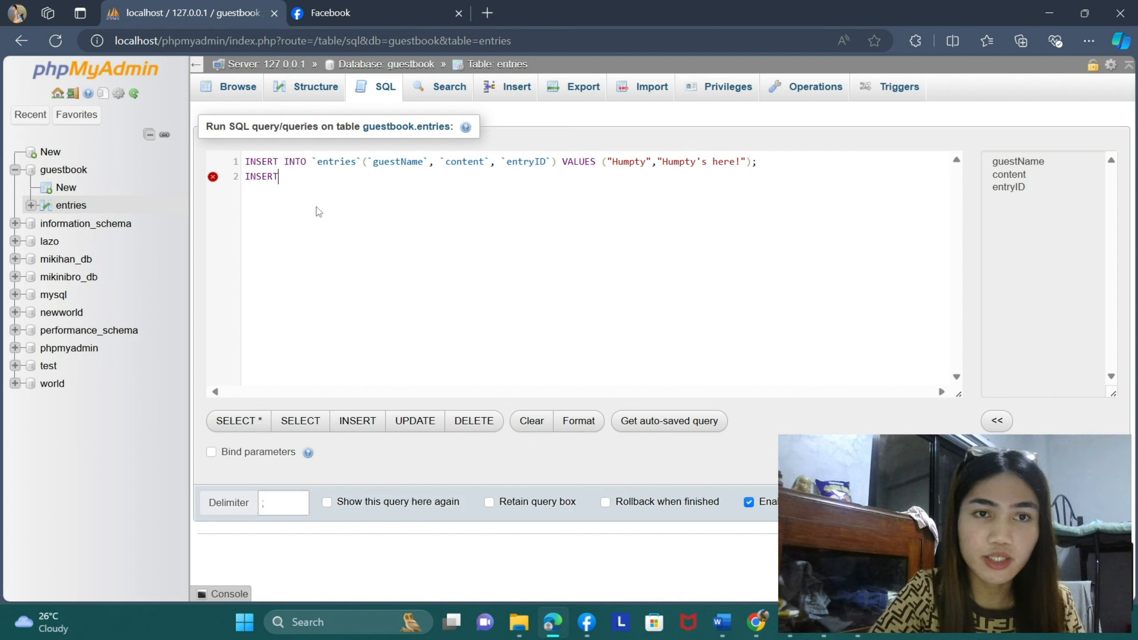
text(INT)
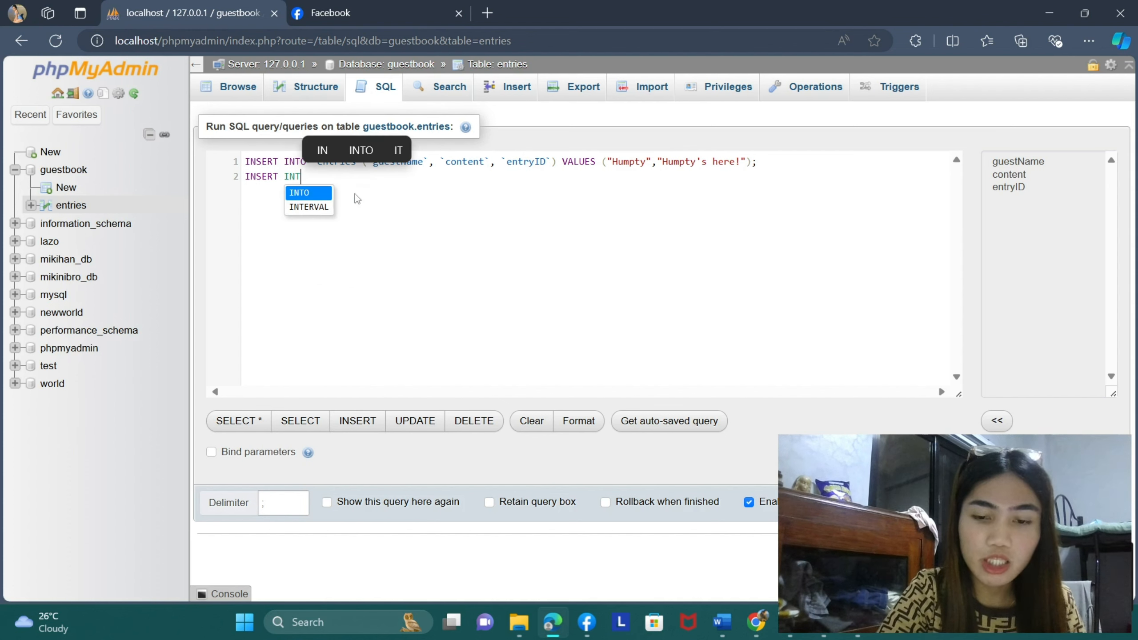
text(O )
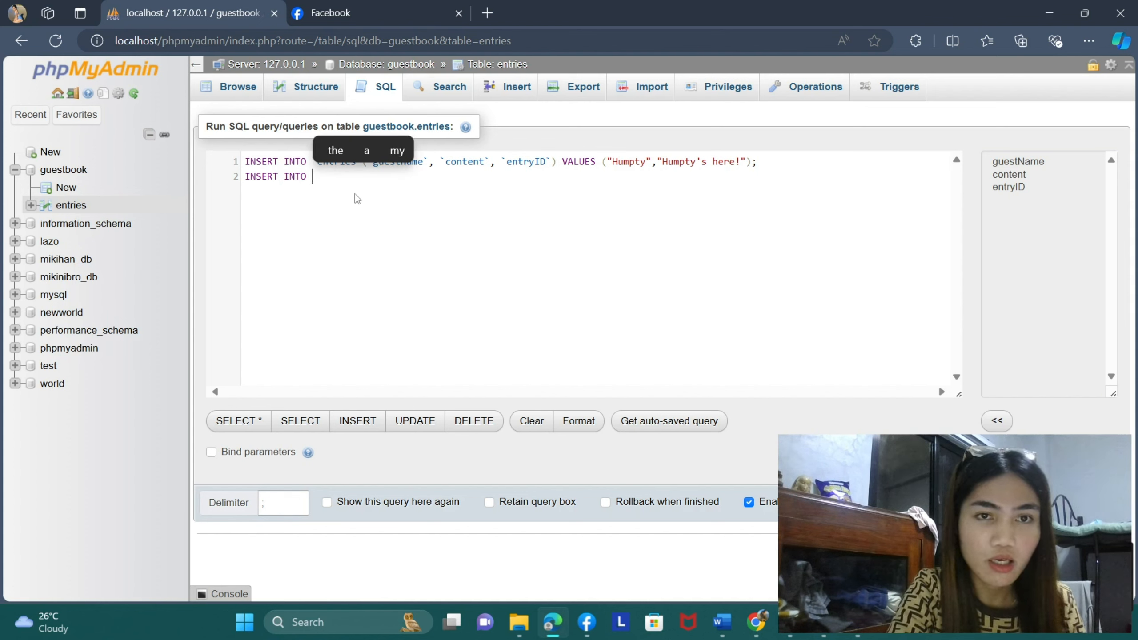
text(e)
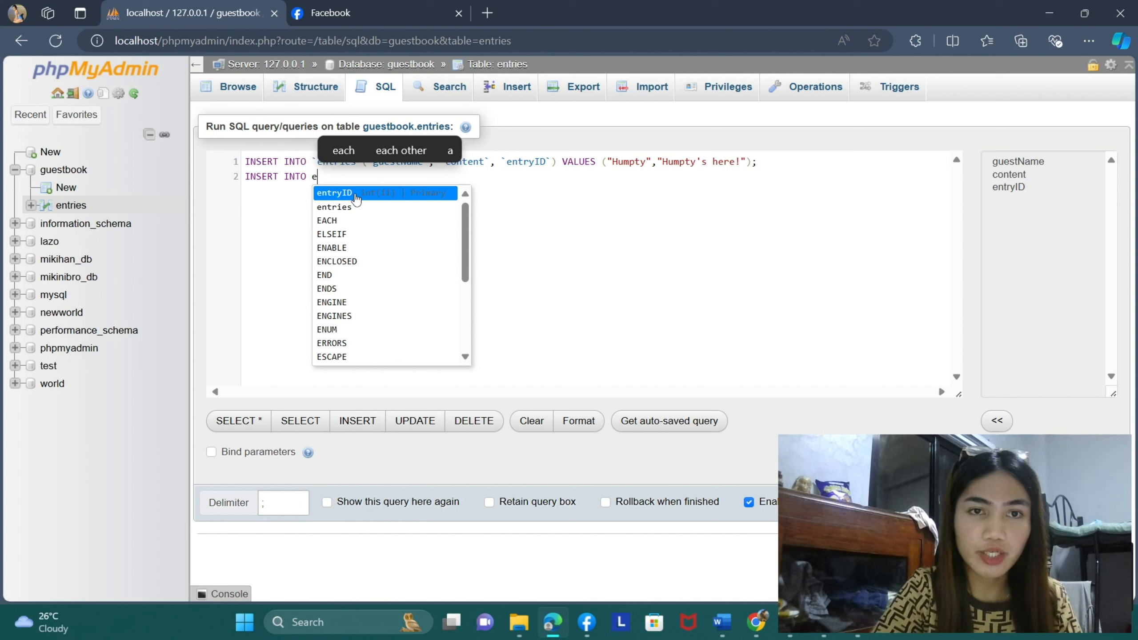
click(362, 207)
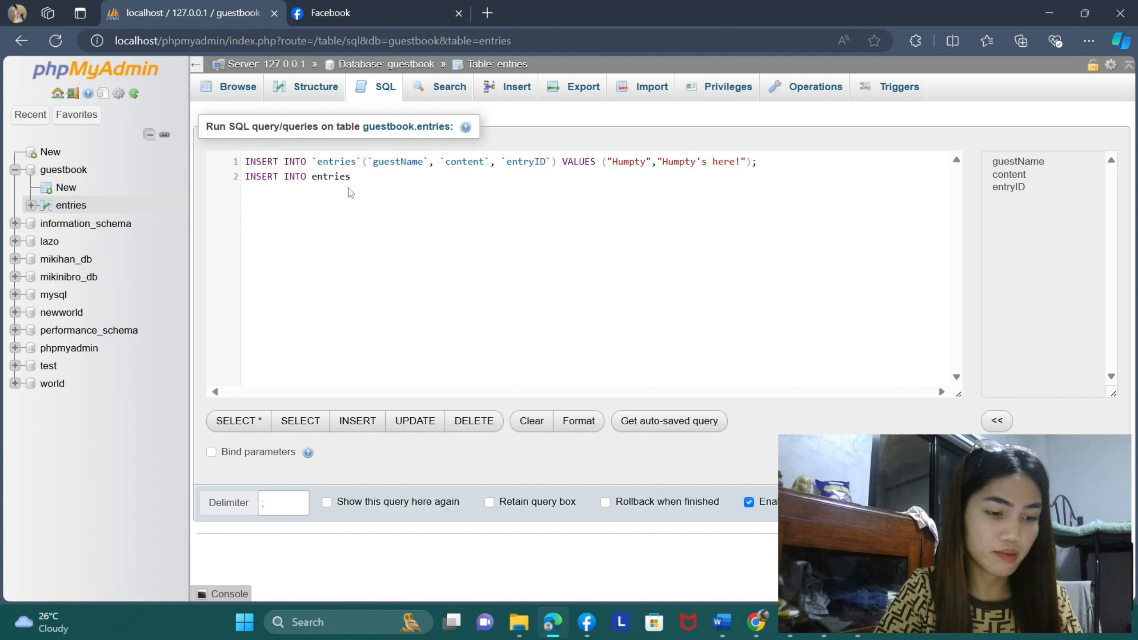
- Copy the complete Humpty INSERT statement onto the second line in place of the unfinished statement there
drag(351, 177, 242, 166)
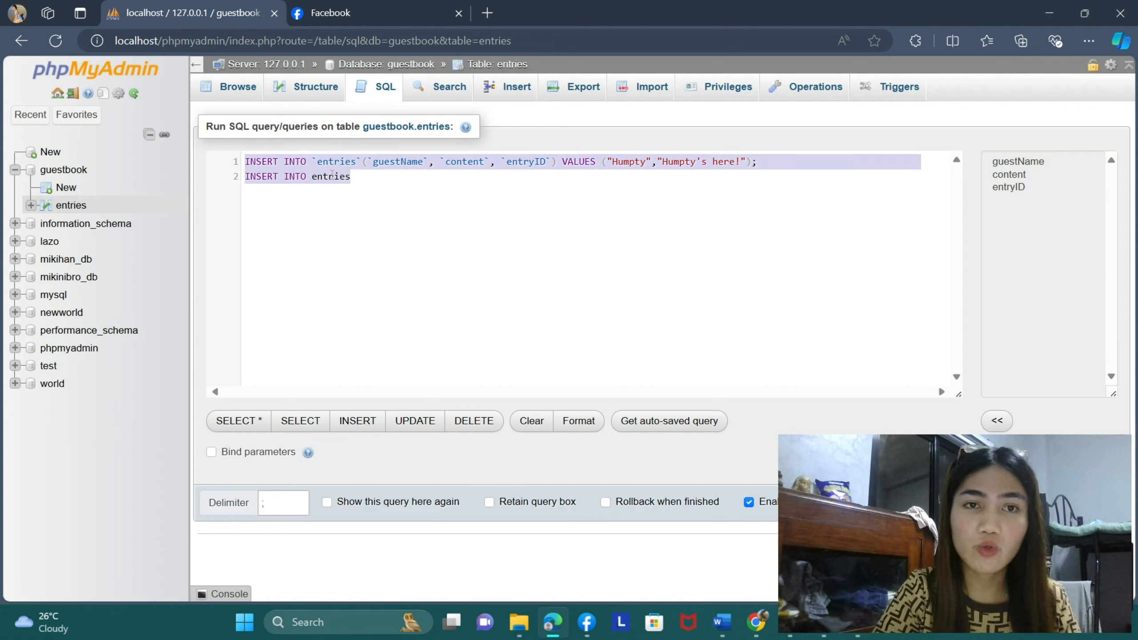
click(381, 183)
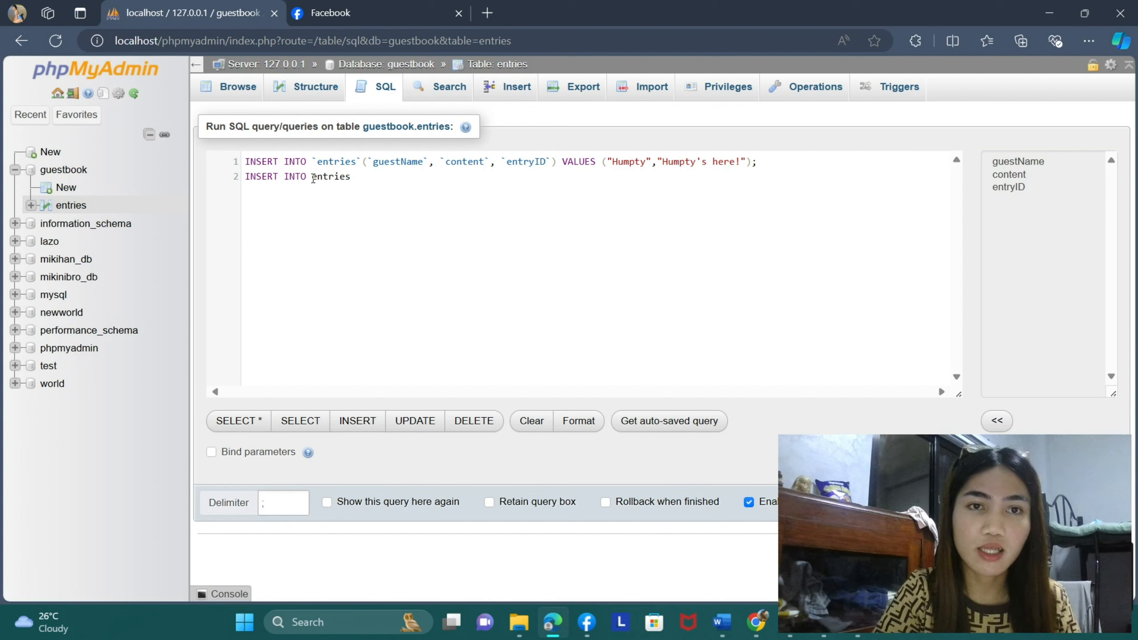
drag(313, 161, 377, 175)
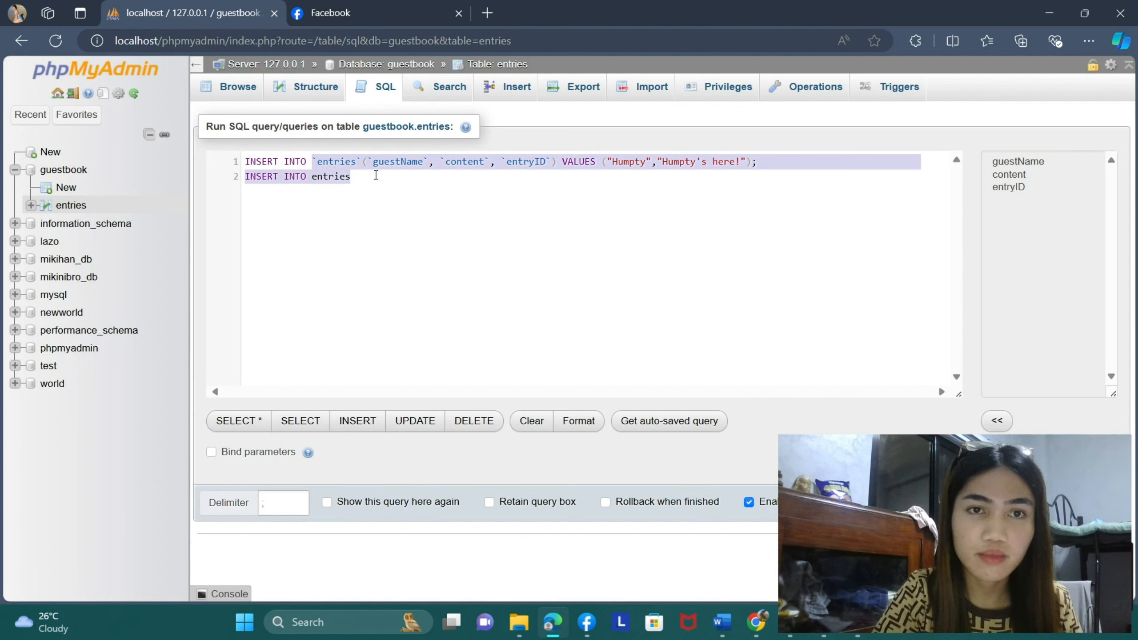
click(384, 178)
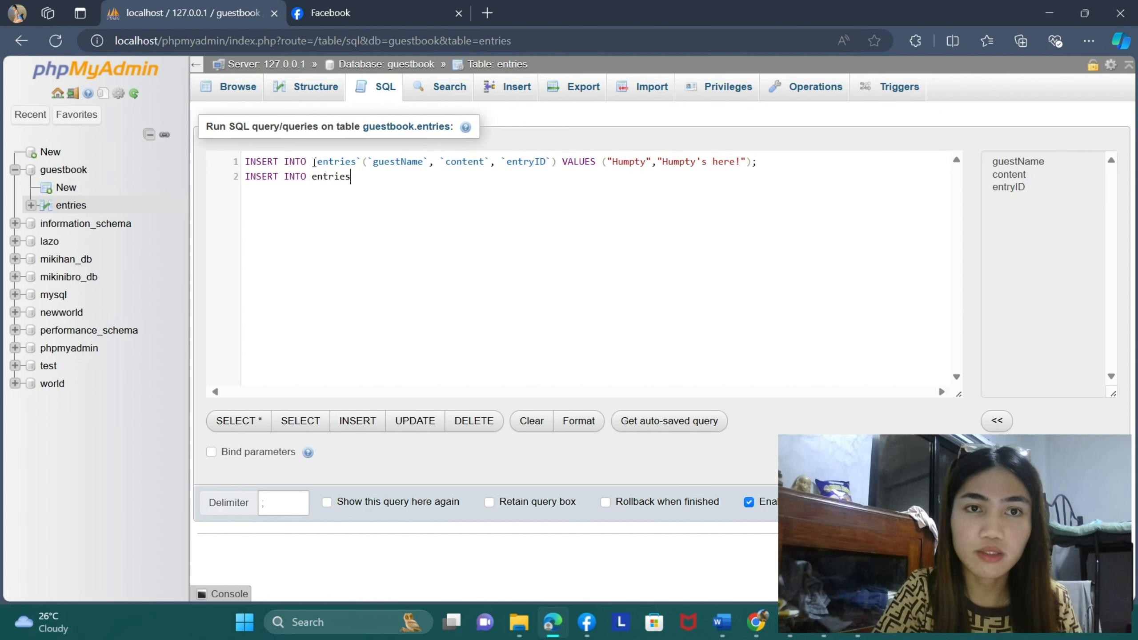
drag(247, 161, 771, 162)
key(ctrl+c)
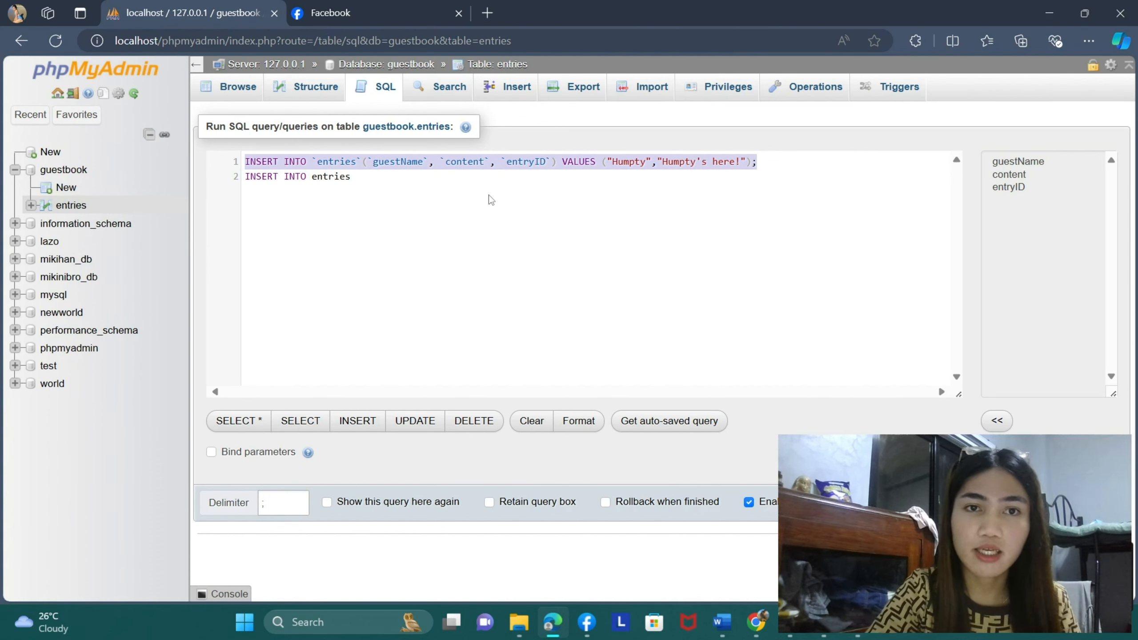
click(471, 178)
key(BackSpace)
key(BackSpace)
key(BackSpace)
key(BackSpace)
key(BackSpace)
key(BackSpace)
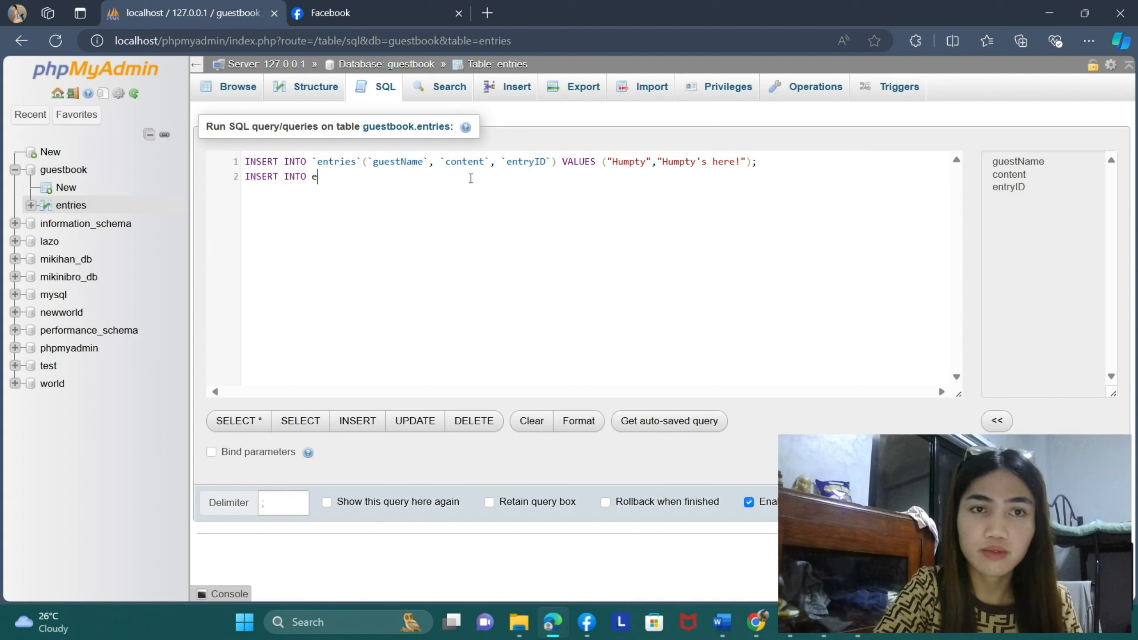
key(BackSpace)
key(BackSpace)
key(BackSpace)
key(BackSpace)
key(BackSpace)
key(BackSpace)
key(BackSpace)
key(BackSpace)
key(BackSpace)
key(BackSpace)
key(BackSpace)
key(BackSpace)
key(BackSpace)
key(ctrl+v)
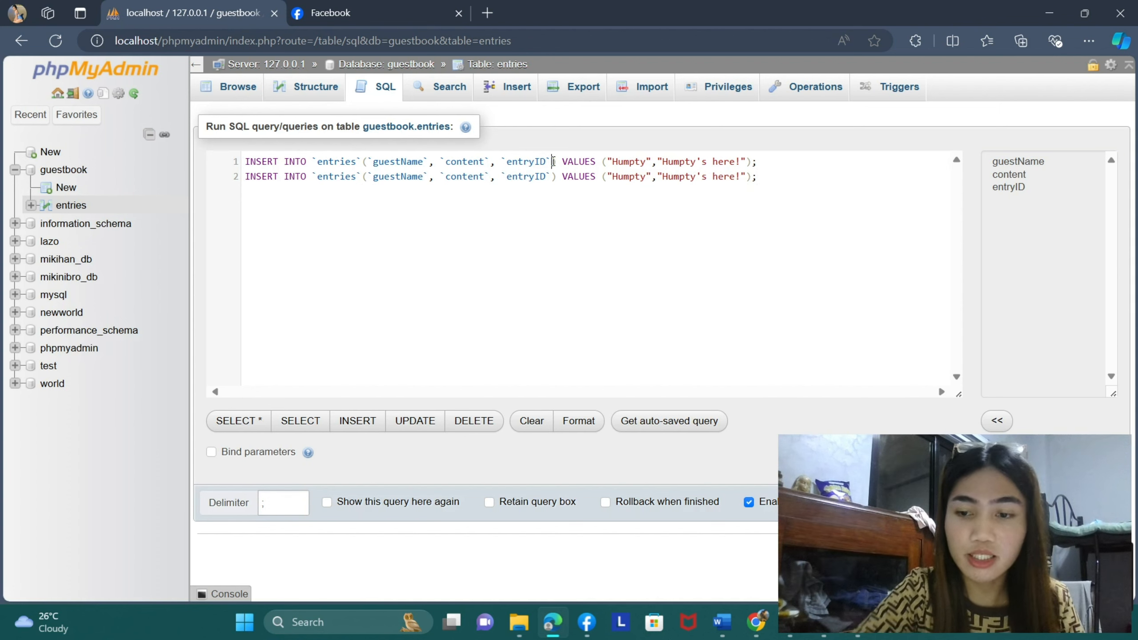
- Remove entryID and its preceding comma from the column lists of both INSERT statements
key(BackSpace)
key(BackSpace)
key(BackSpace)
key(BackSpace)
key(BackSpace)
key(BackSpace)
key(BackSpace)
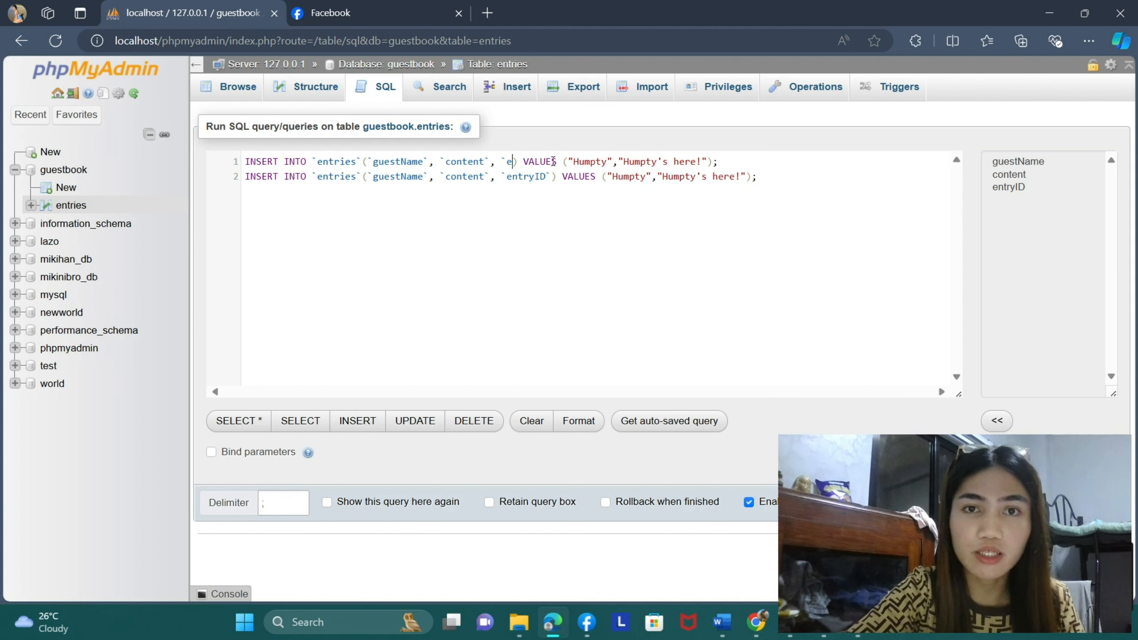
key(BackSpace)
key(BackSpace)
key(BackSpace)
key(BackSpace)
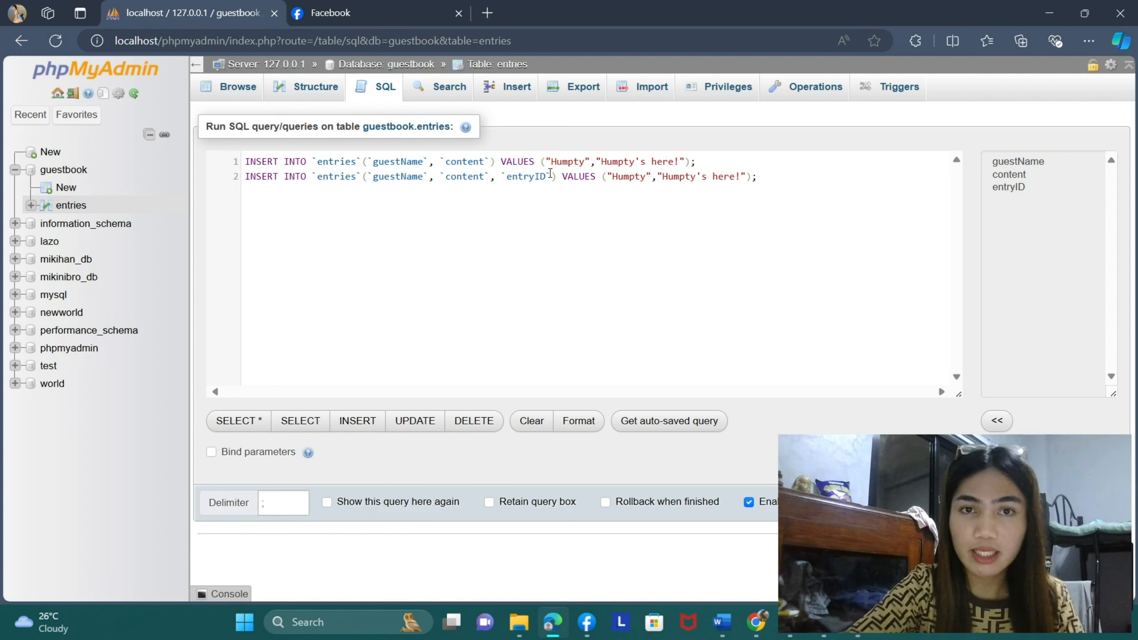
key(BackSpace)
key(BackSpace)
key(BackSpace)
key(BackSpace)
key(BackSpace)
key(BackSpace)
key(BackSpace)
key(BackSpace)
key(BackSpace)
key(BackSpace)
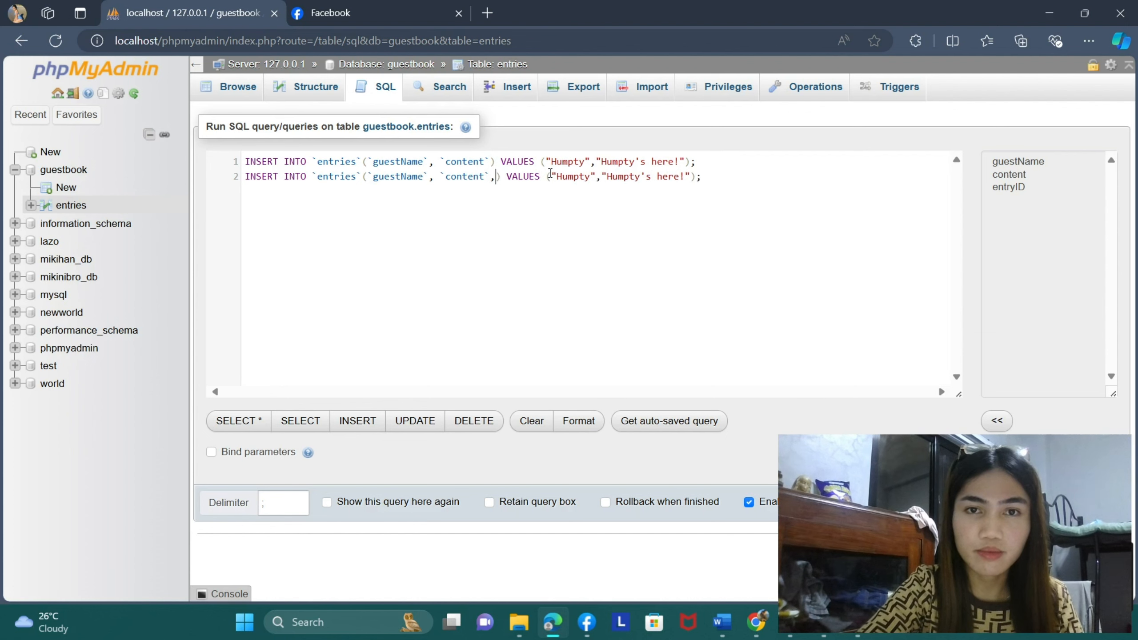
key(BackSpace)
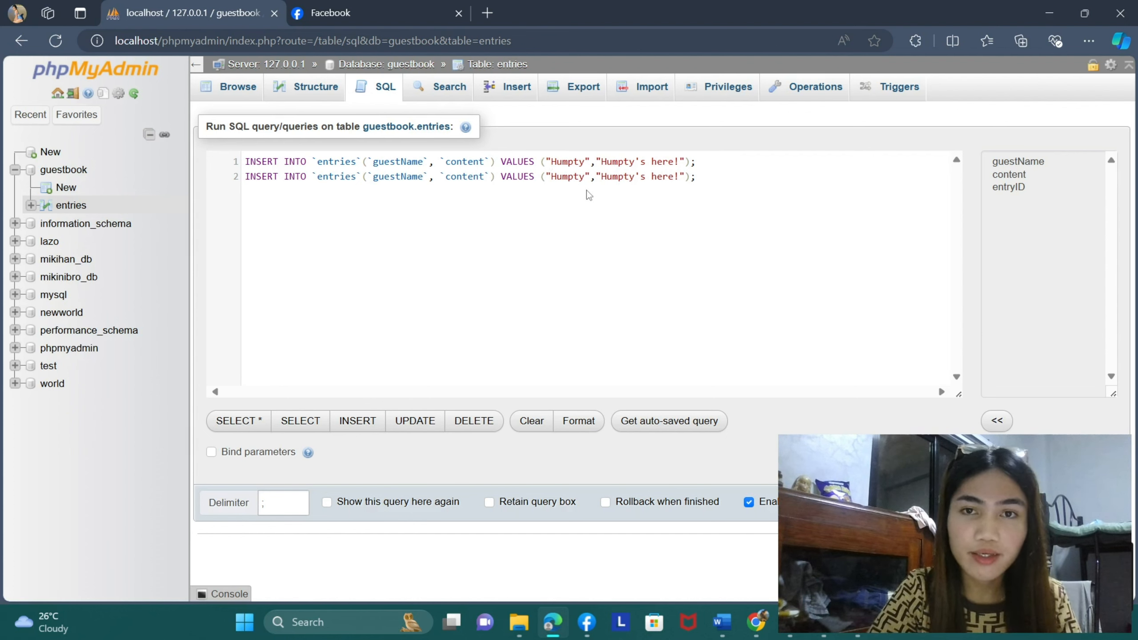
- Change the guestName value in the second INSERT statement to Dumpty
click(586, 178)
key(BackSpace)
key(BackSpace)
key(BackSpace)
key(BackSpace)
key(BackSpace)
key(BackSpace)
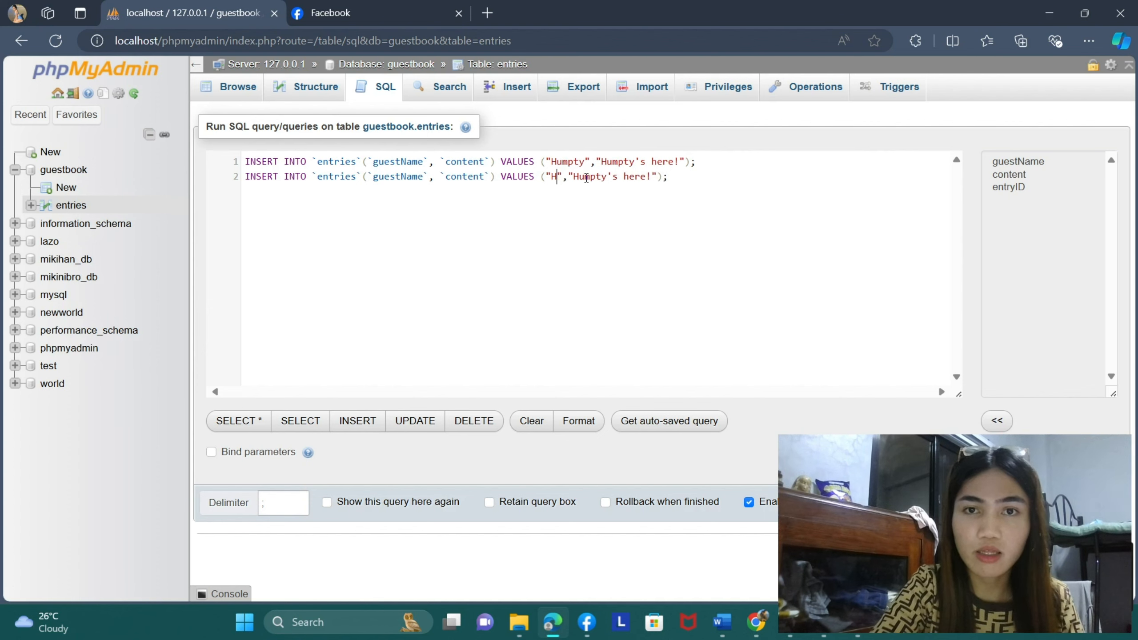
text(Dum)
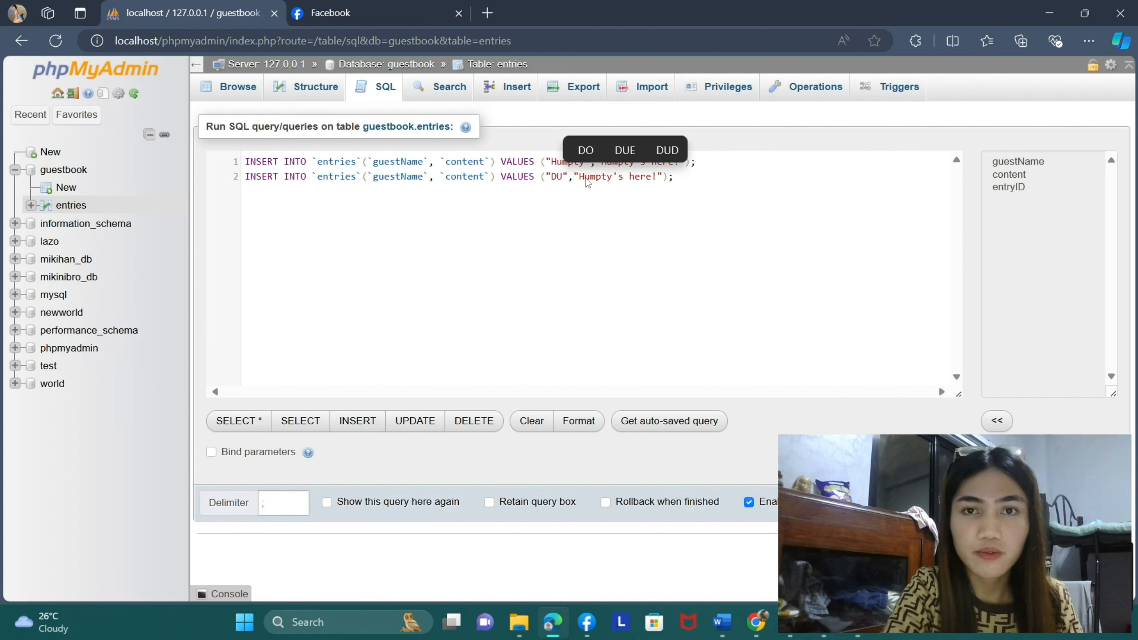
text(p)
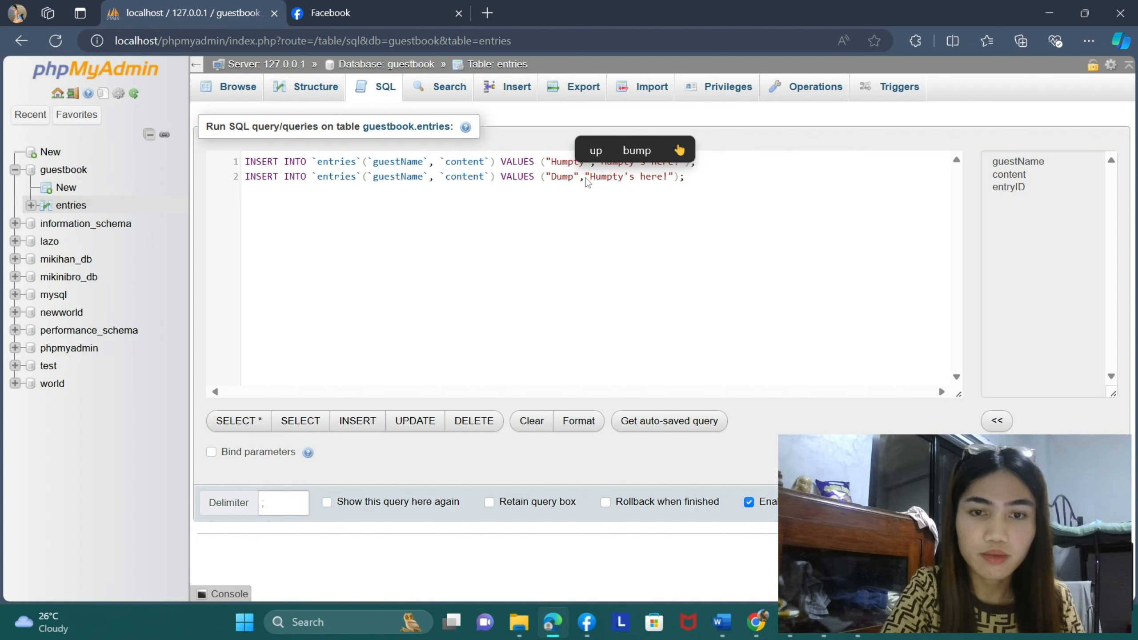
text(ty)
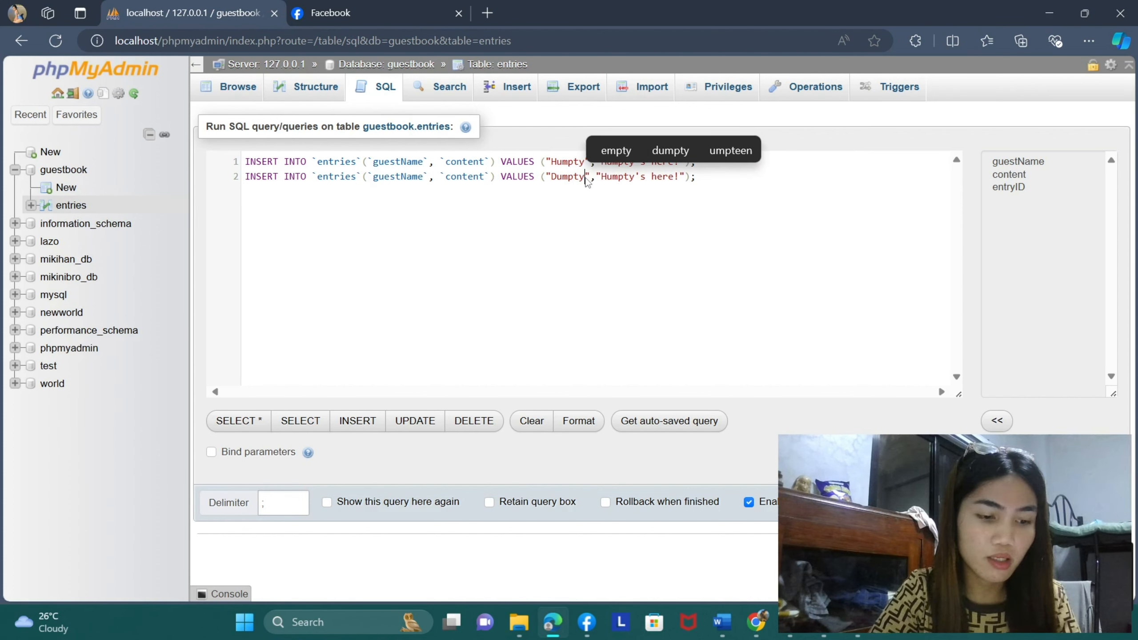
- Change the second statement's content value to Dumpty's here too! and run both INSERT statements
click(611, 178)
key(BackSpace)
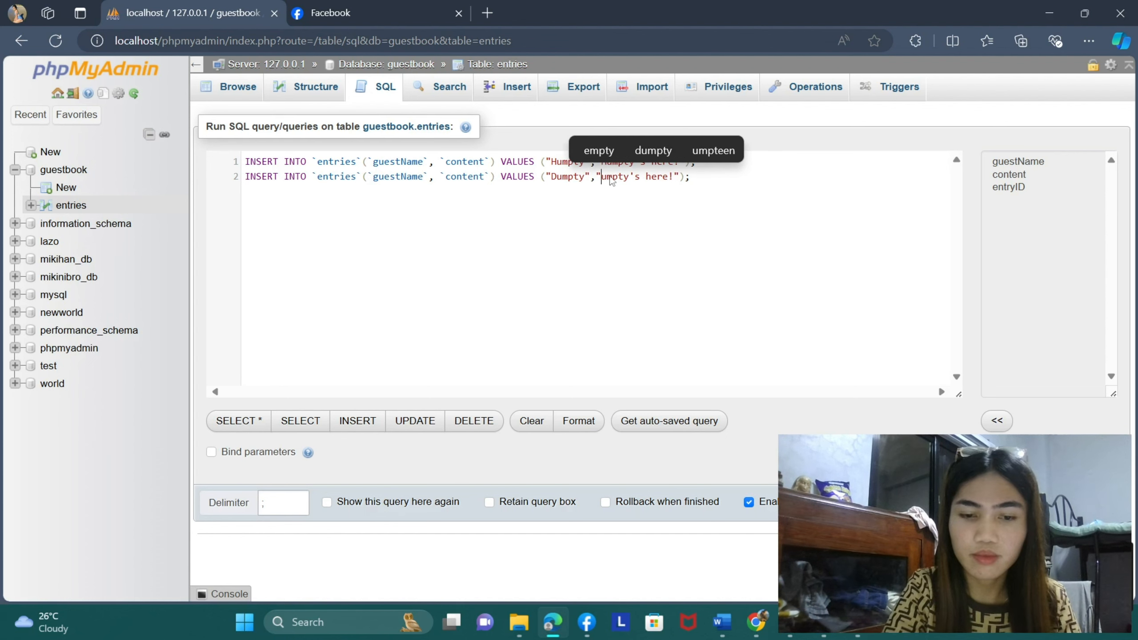
text(S)
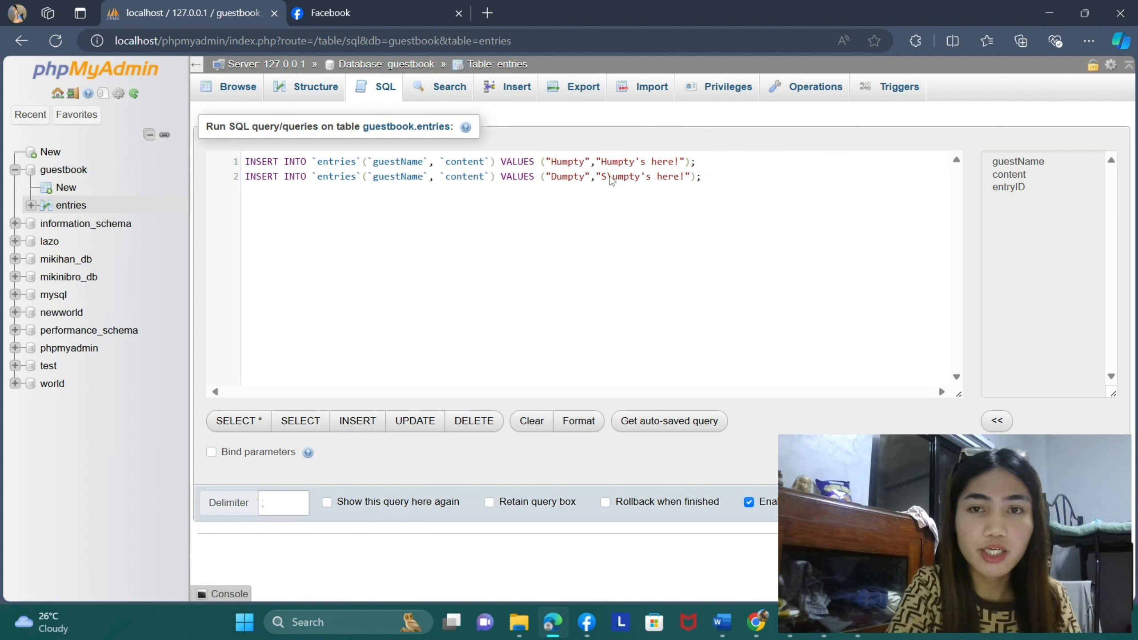
key(BackSpace)
text(D)
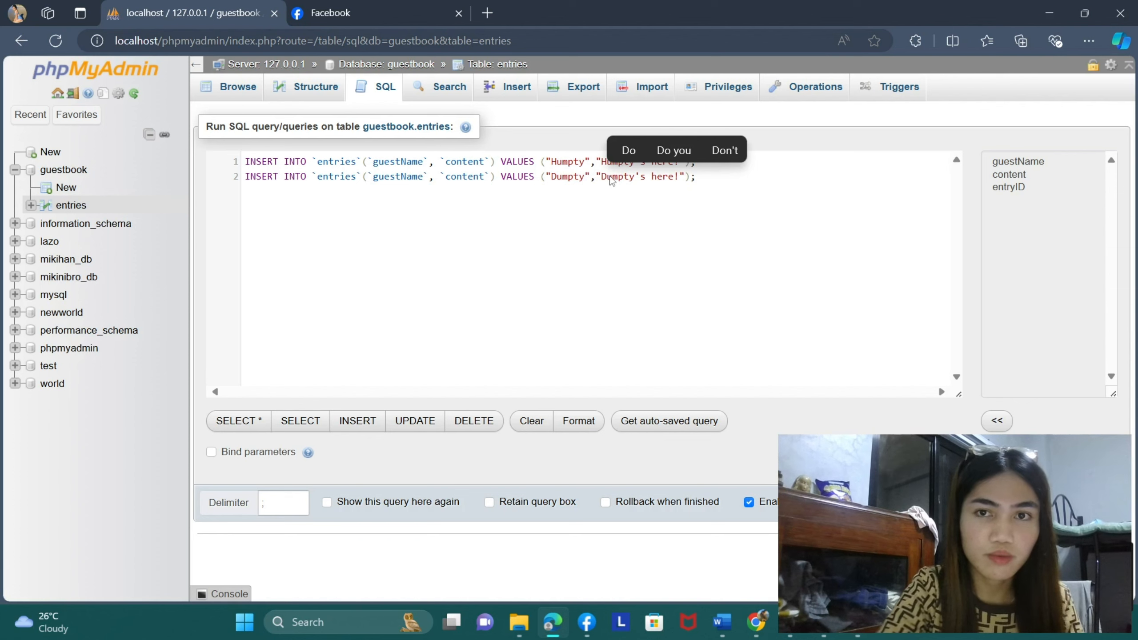
click(676, 179)
text(to)
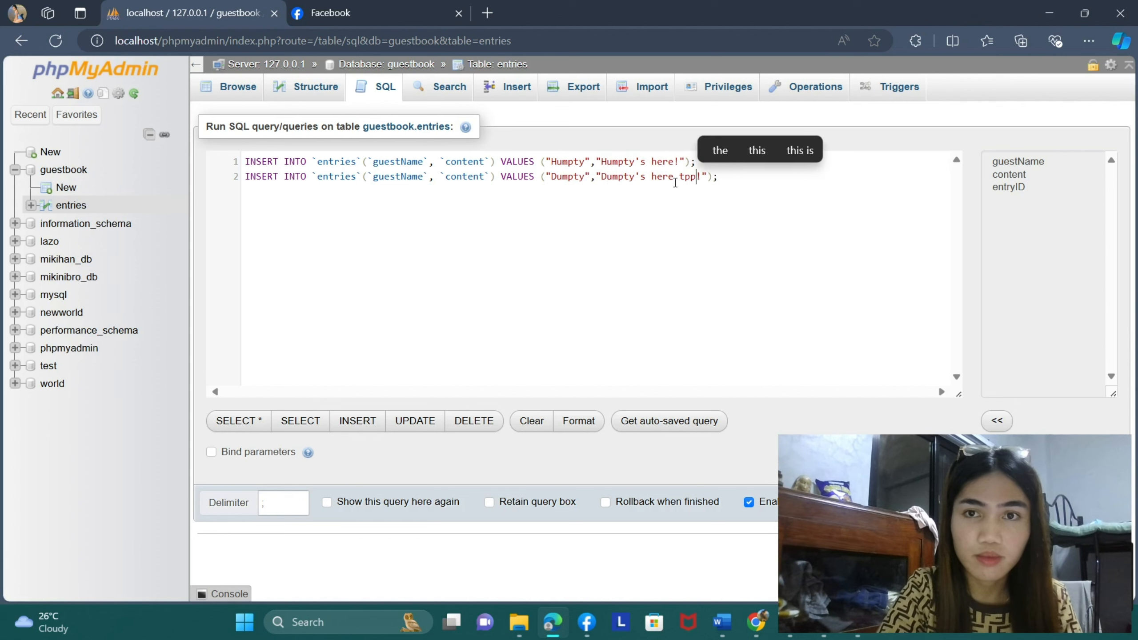
text(o)
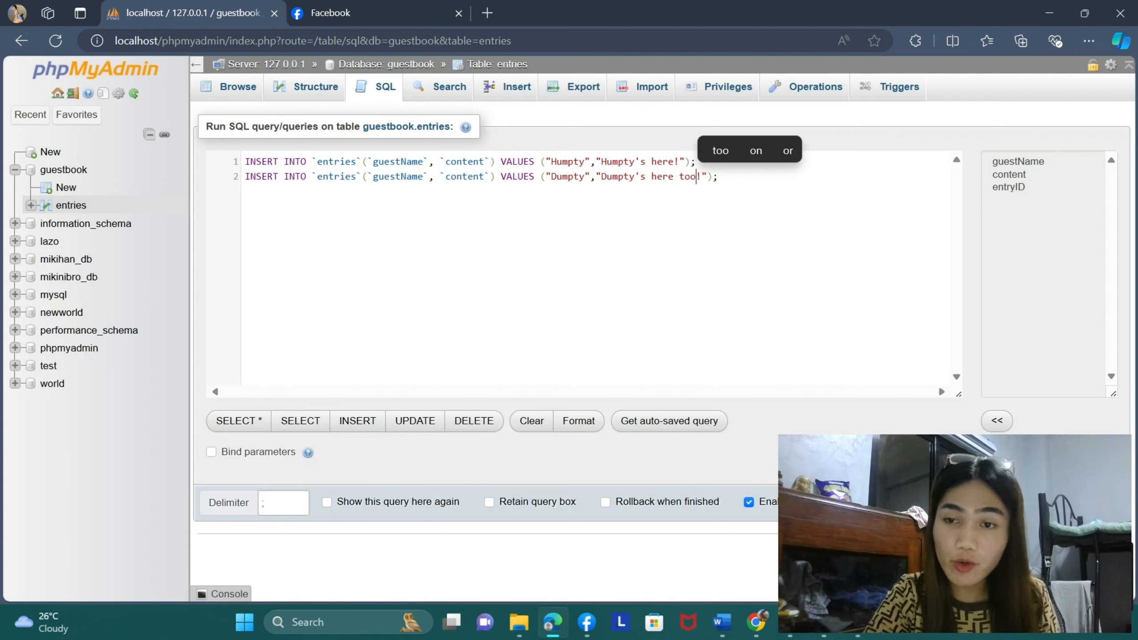
key(ctrl+Return)
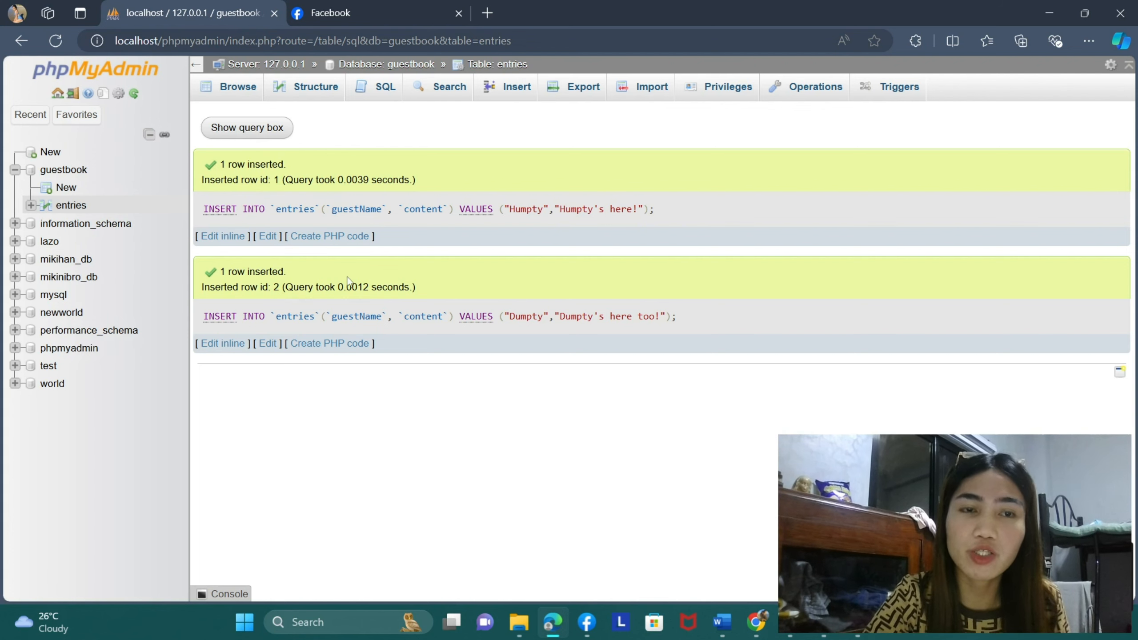
- Reload the page and browse the stored rows of the entries table in the guestbook database
click(55, 41)
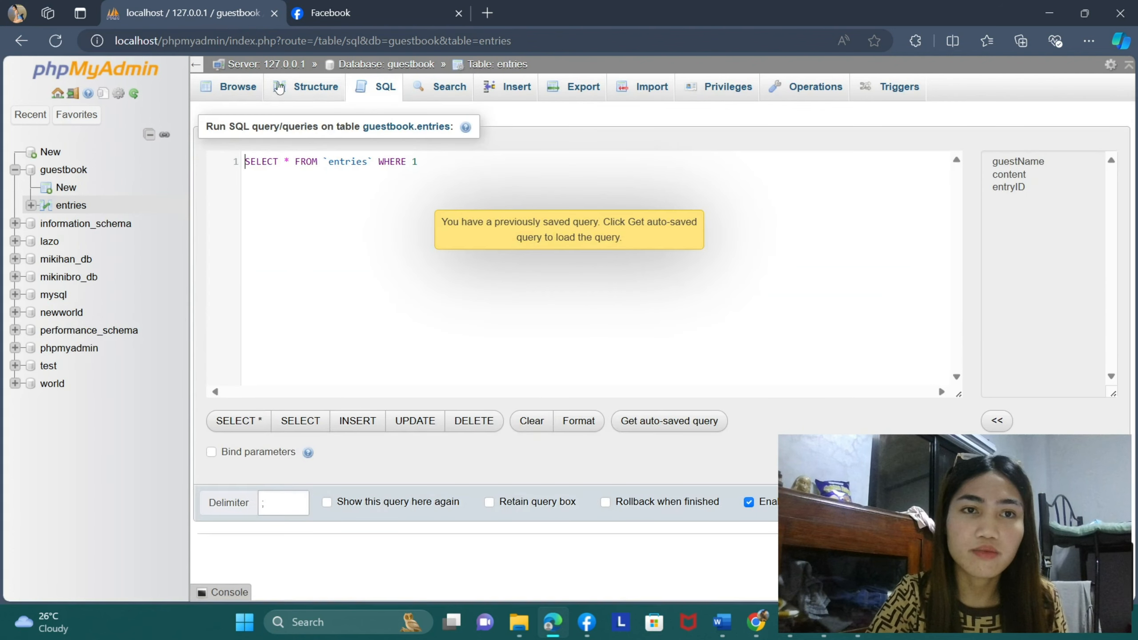
click(257, 87)
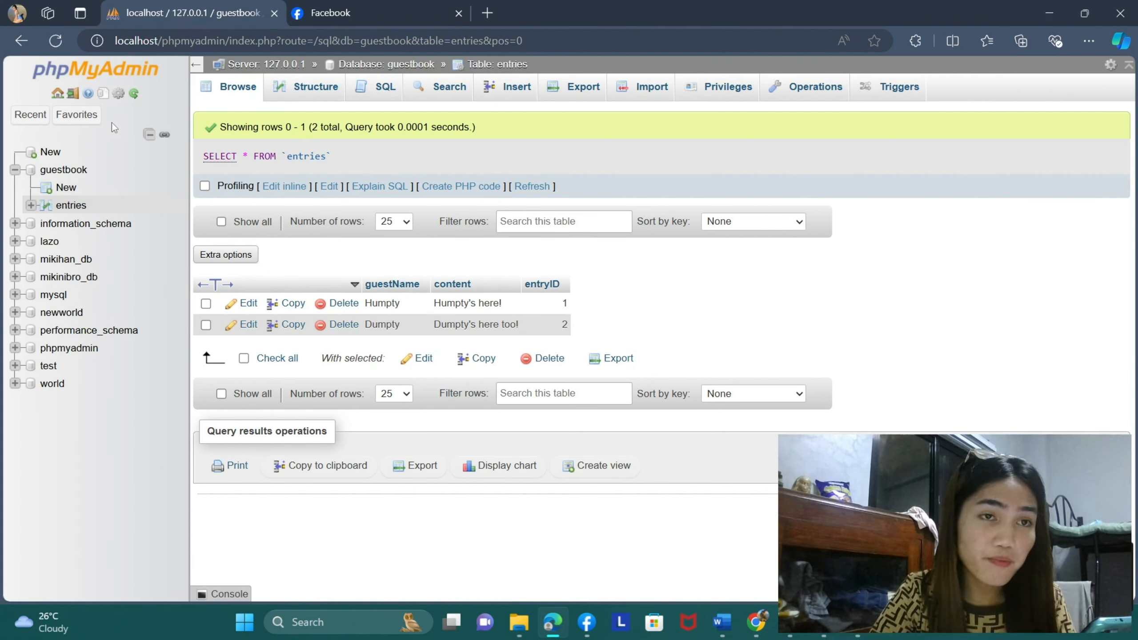
click(70, 172)
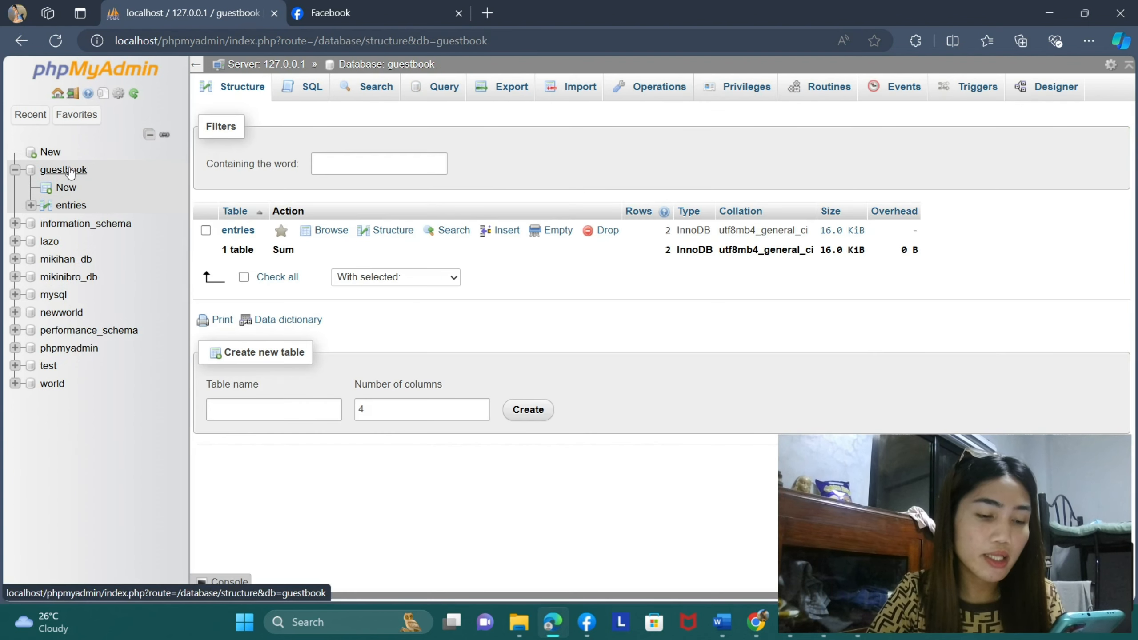
click(70, 206)
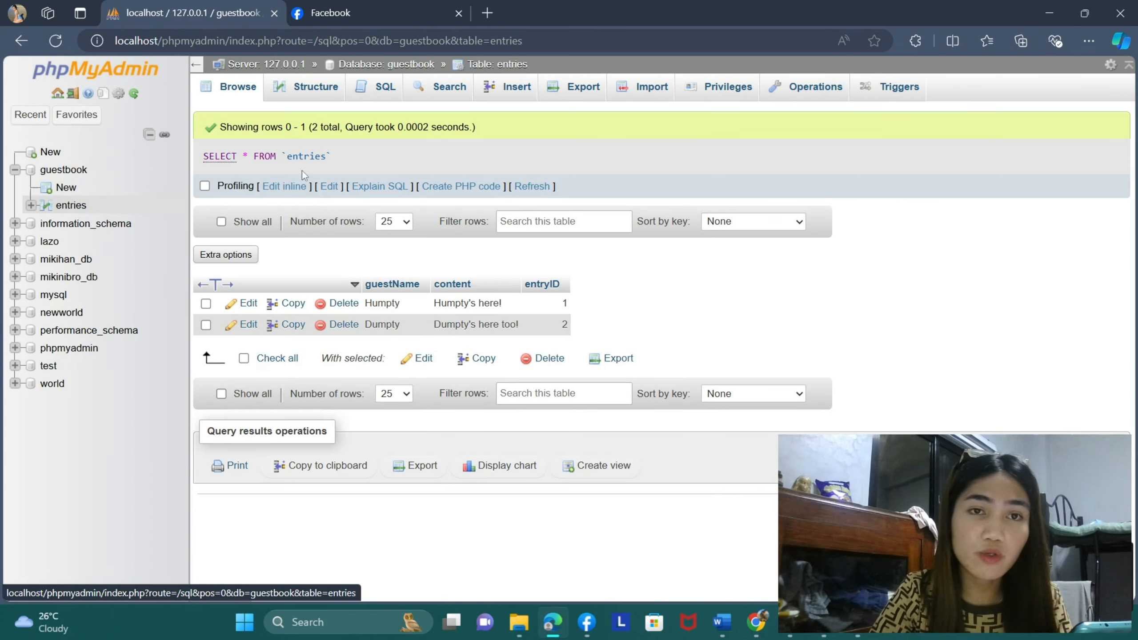
click(231, 97)
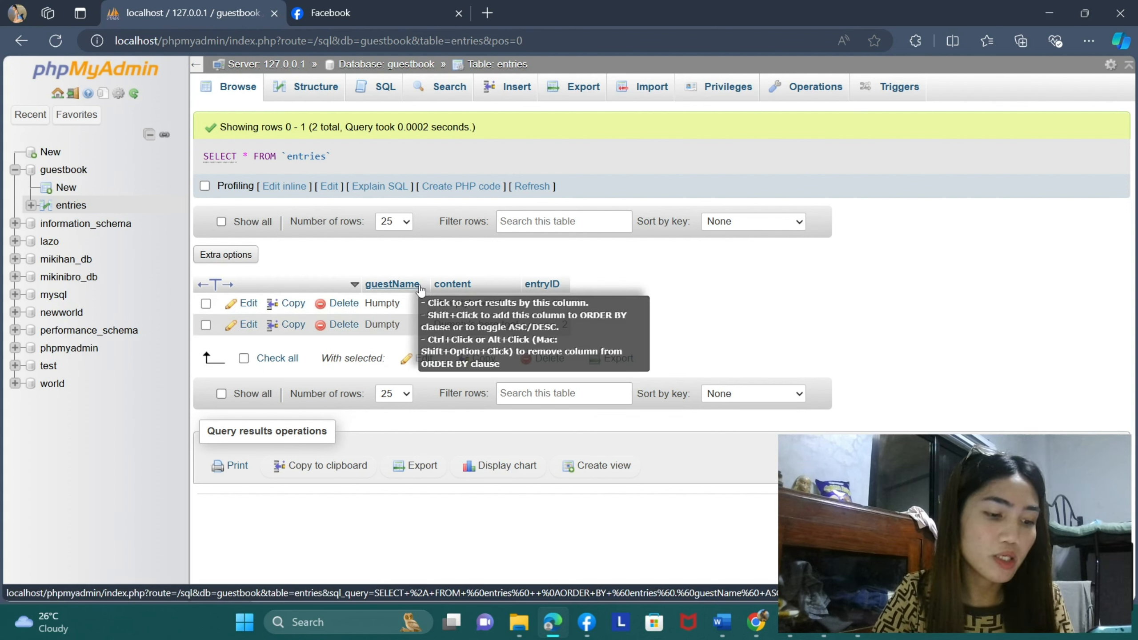
- Open the SQL query editor for the entries table and generate a SELECT * query template
click(379, 89)
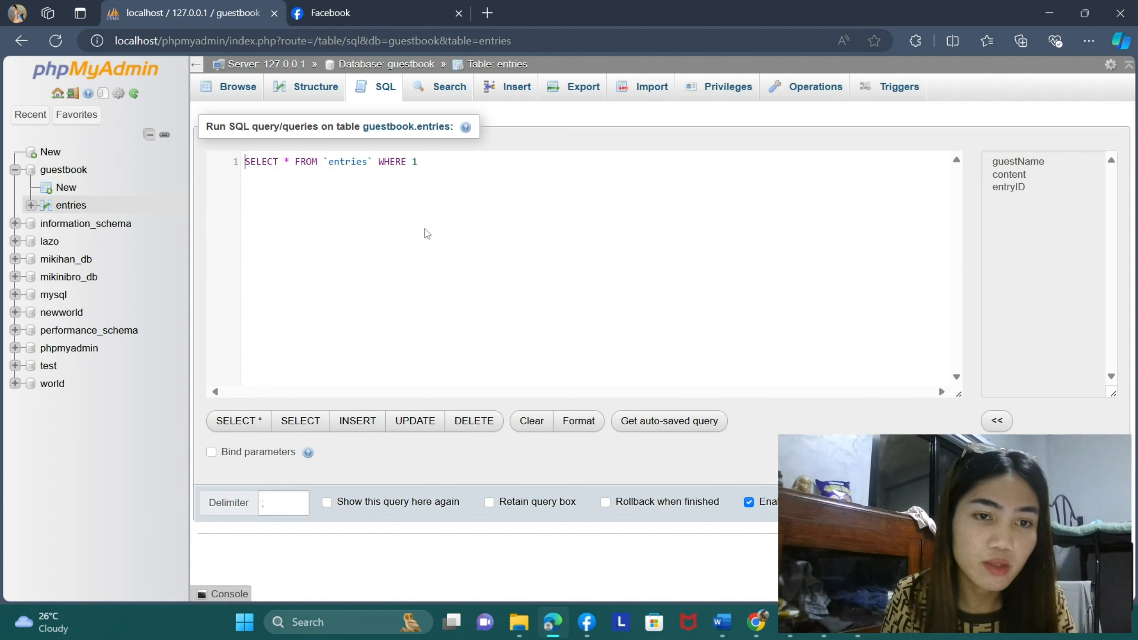
click(242, 424)
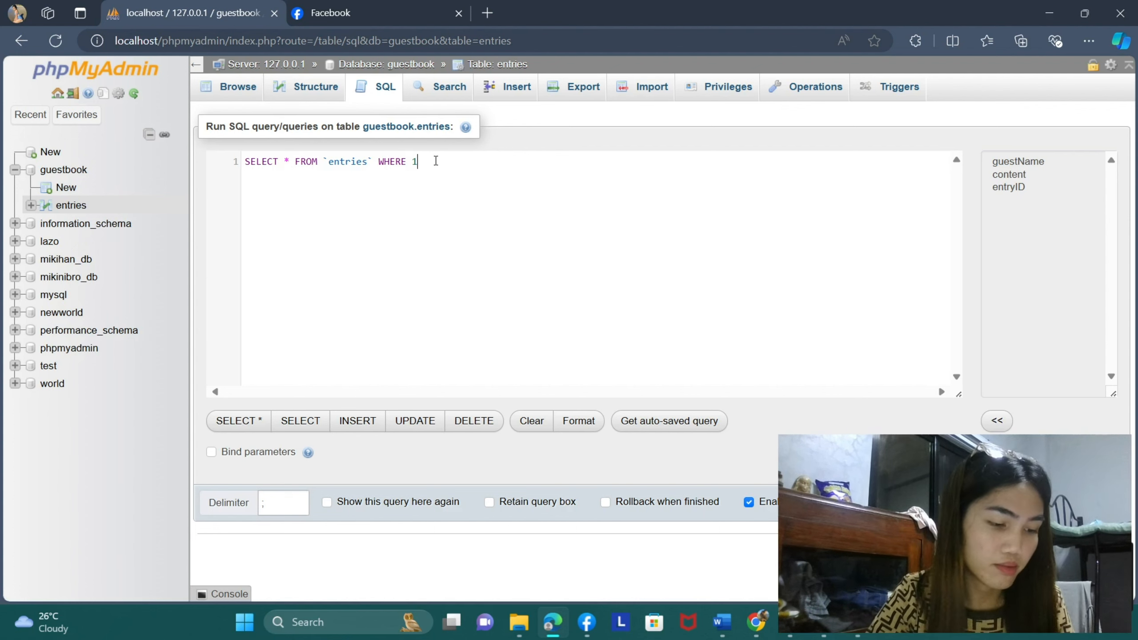
- Remove the WHERE 1 clause, end the query as SELECT * FROM `entries`; and run it
key(BackSpace)
key(BackSpace)
key(BackSpace)
key(BackSpace)
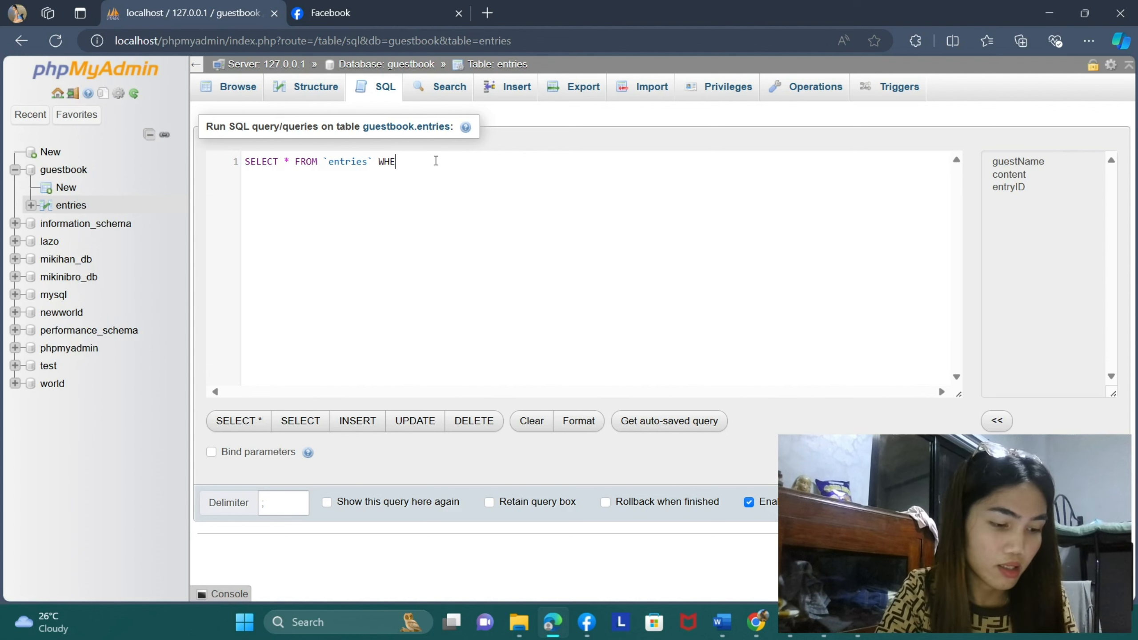
key(BackSpace)
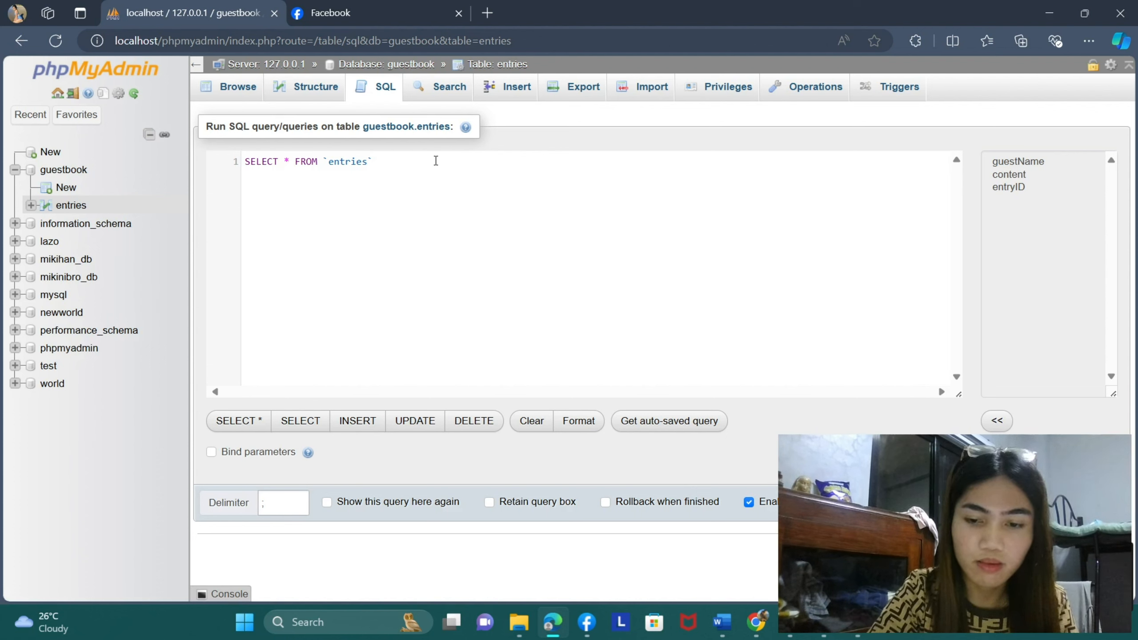
text(;)
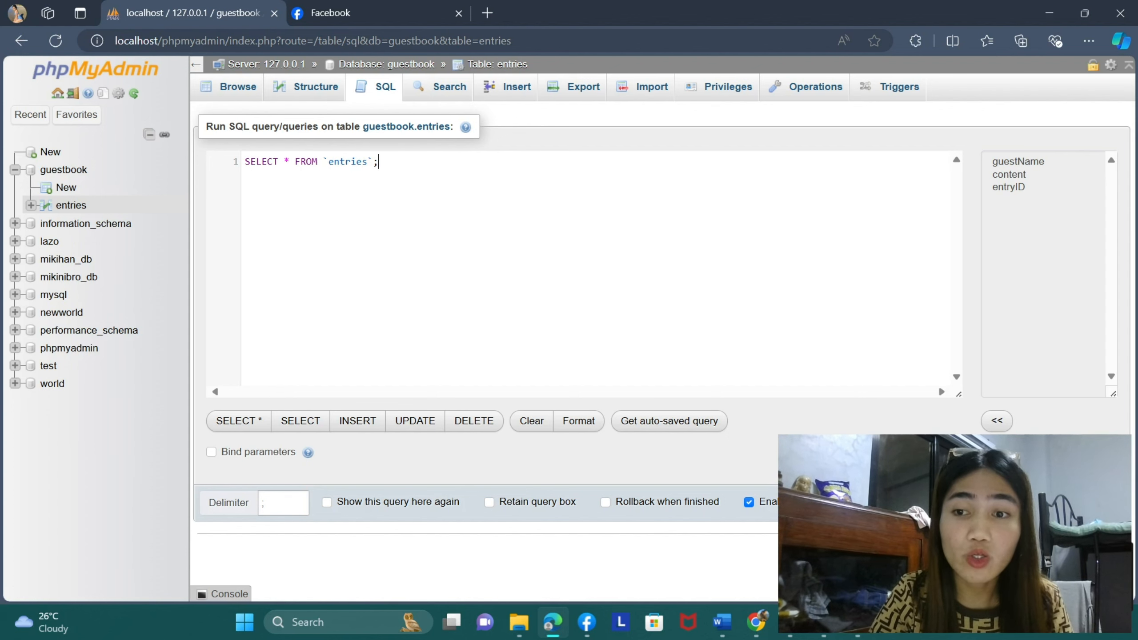
key(ctrl+Return)
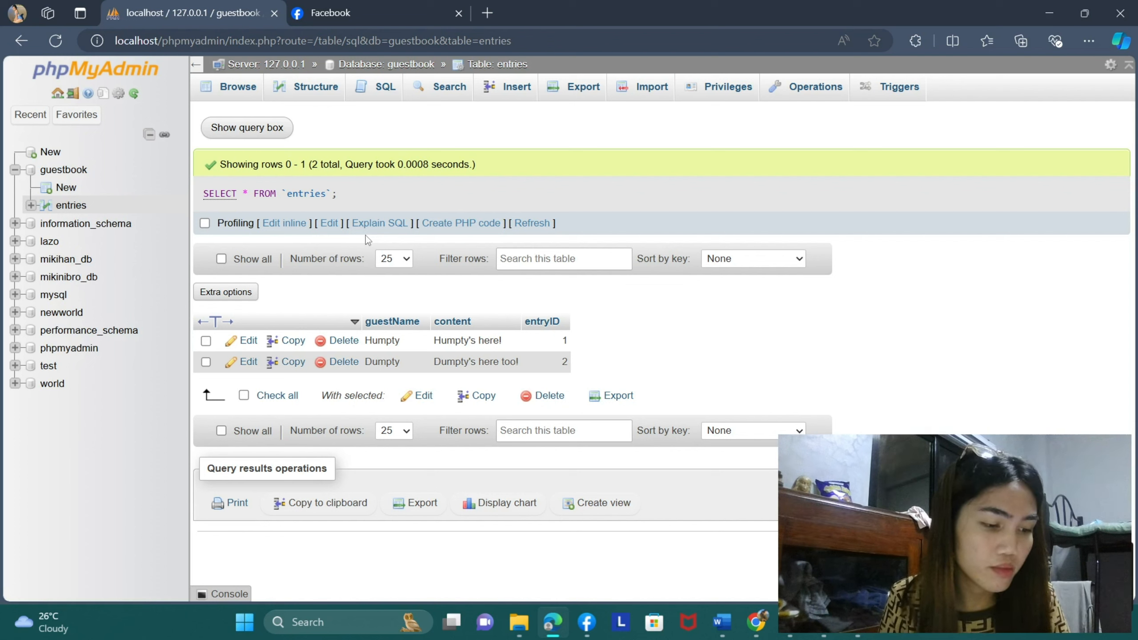
- Open the import page for the guestbook database and browse to the Downloads folder for the file to import
click(71, 172)
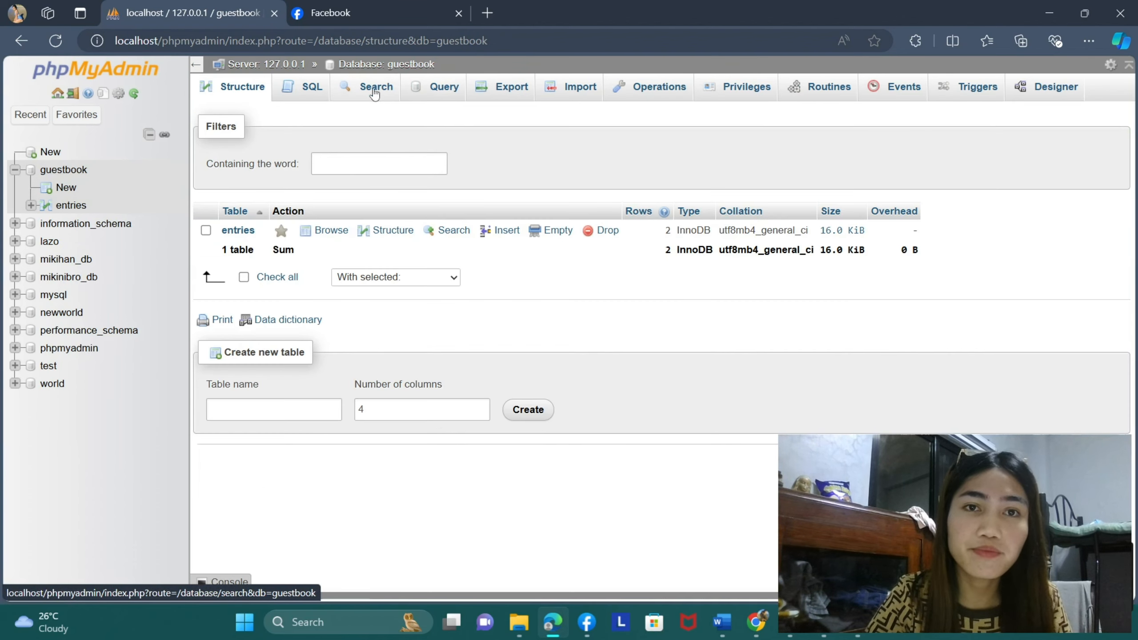
click(585, 91)
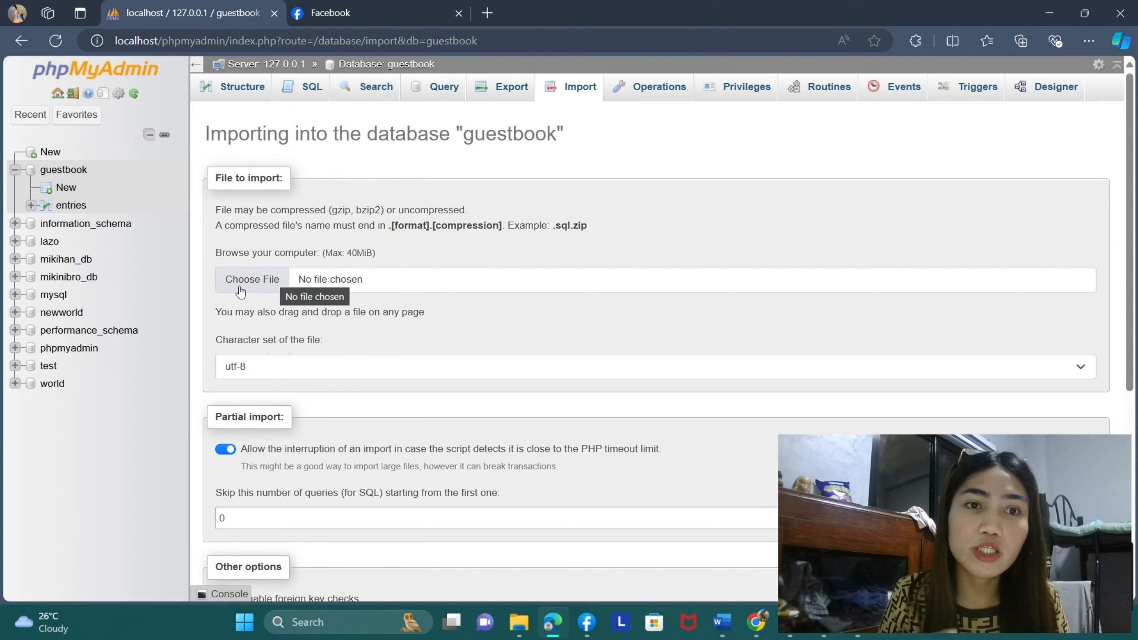
click(258, 282)
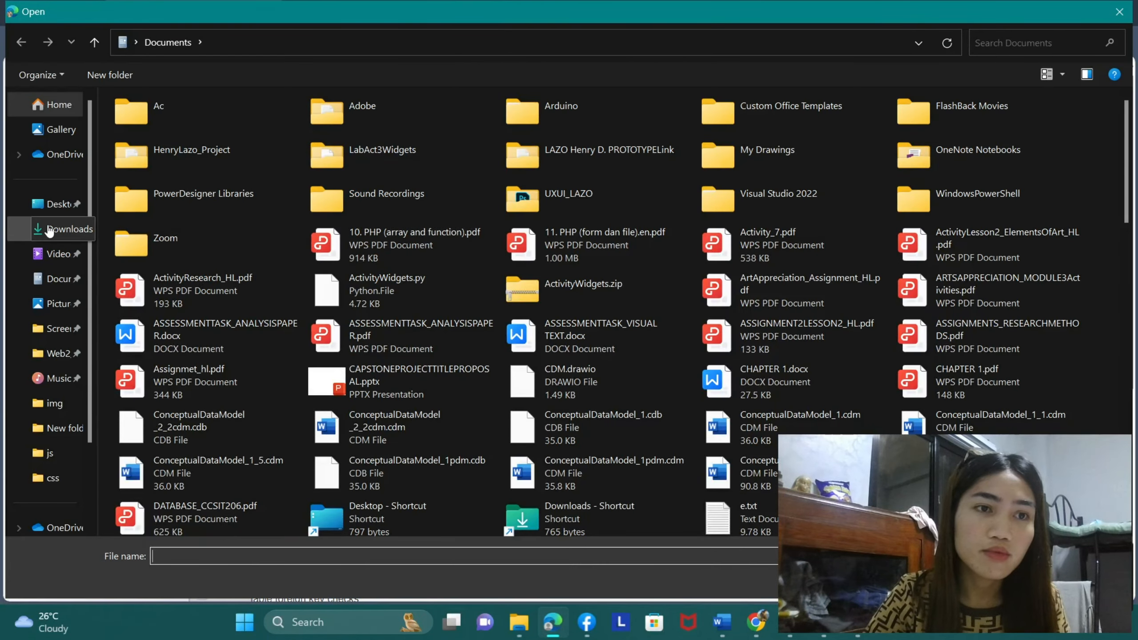
click(50, 230)
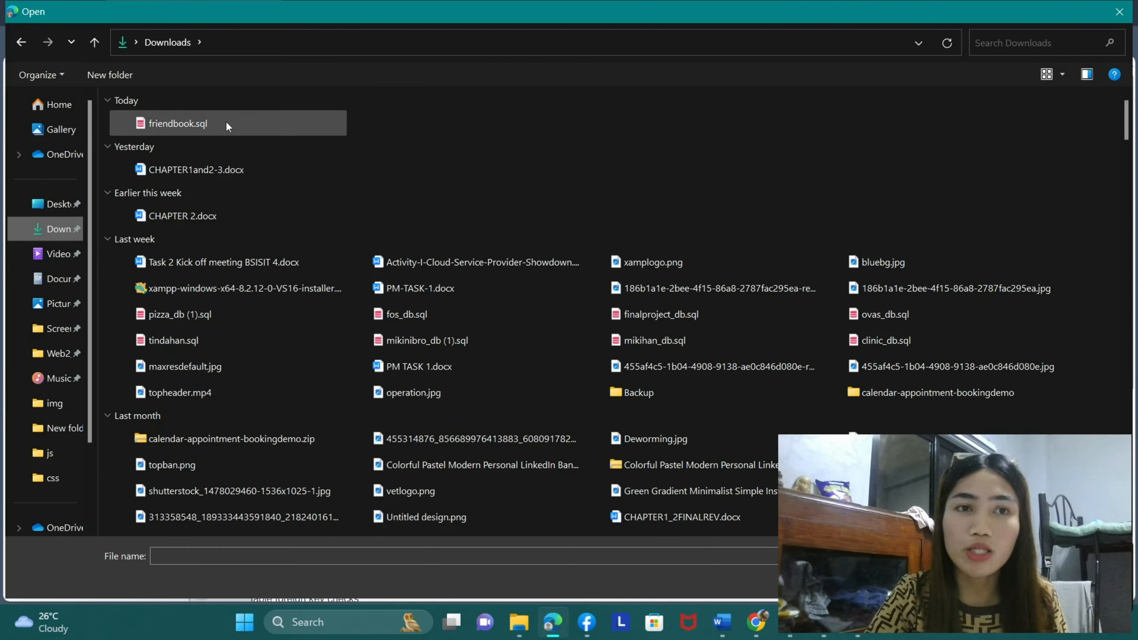
- Switch to Visual Studio Code, review the CREATE TABLE and INSERT statements in friendbook.sql, and close the editor
mouse_move(790, 622)
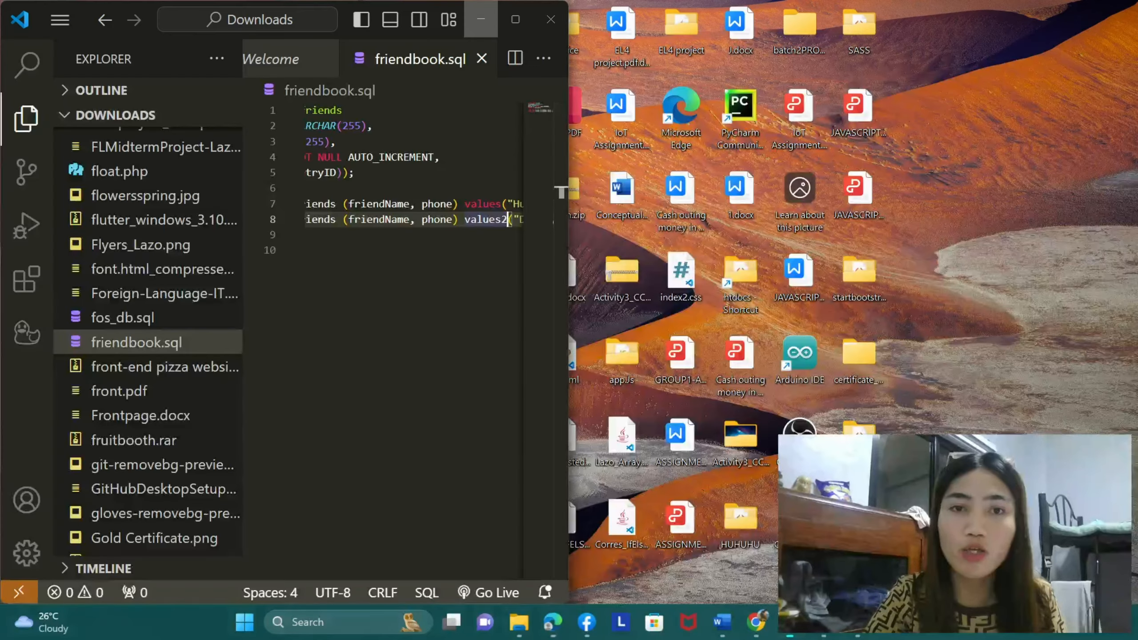
click(790, 544)
scroll(403, 269, left, 5)
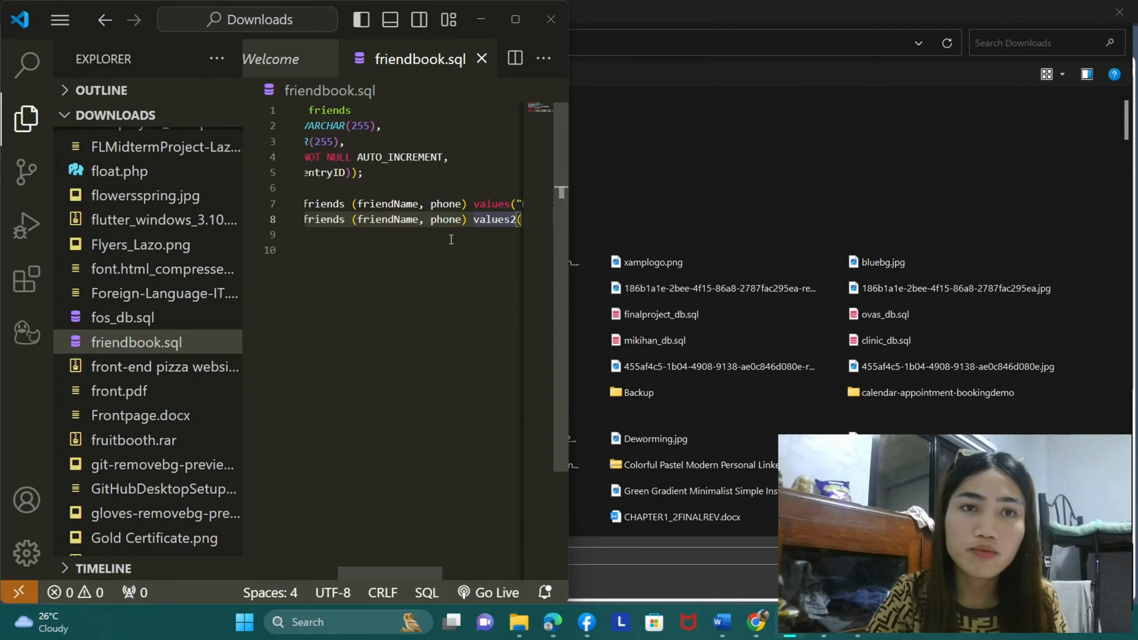
click(42, 120)
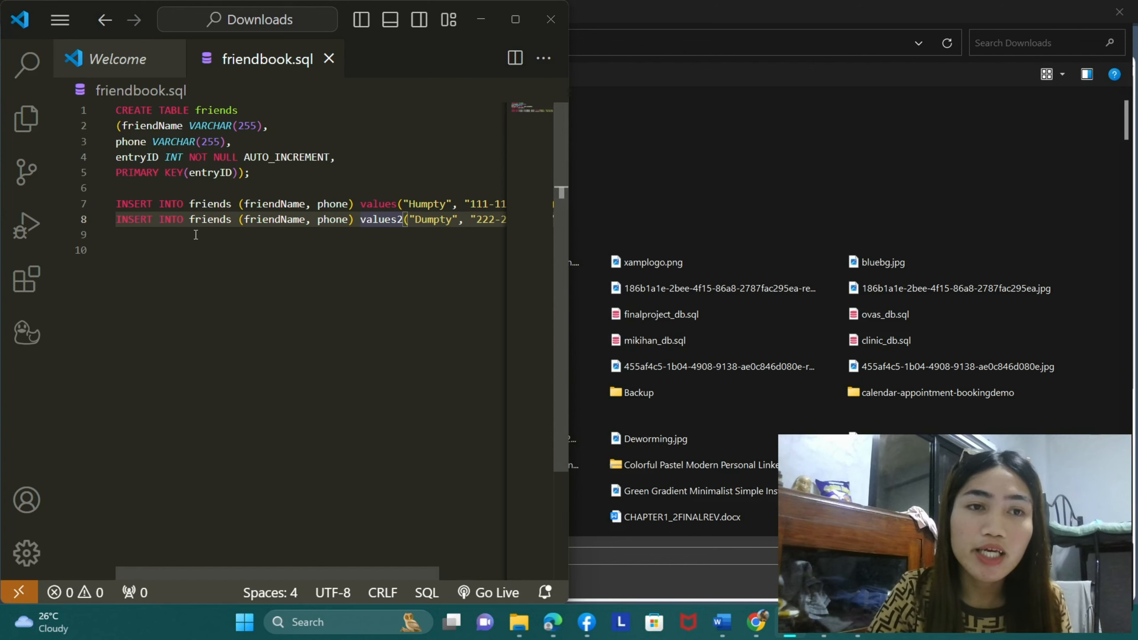
scroll(263, 227, right, 4)
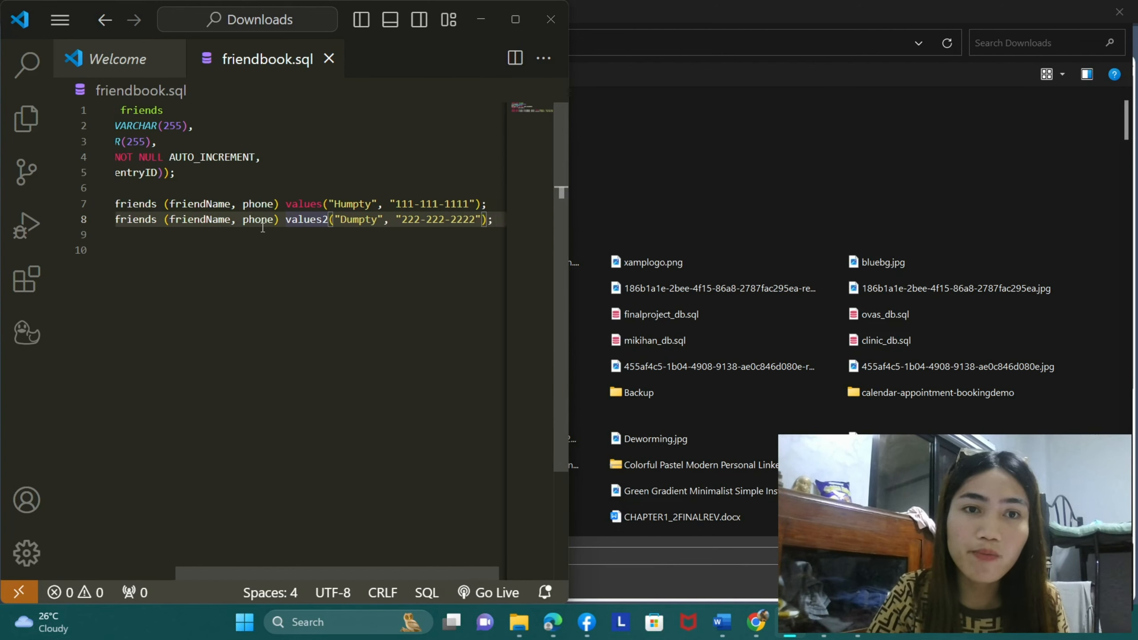
scroll(263, 227, left, 4)
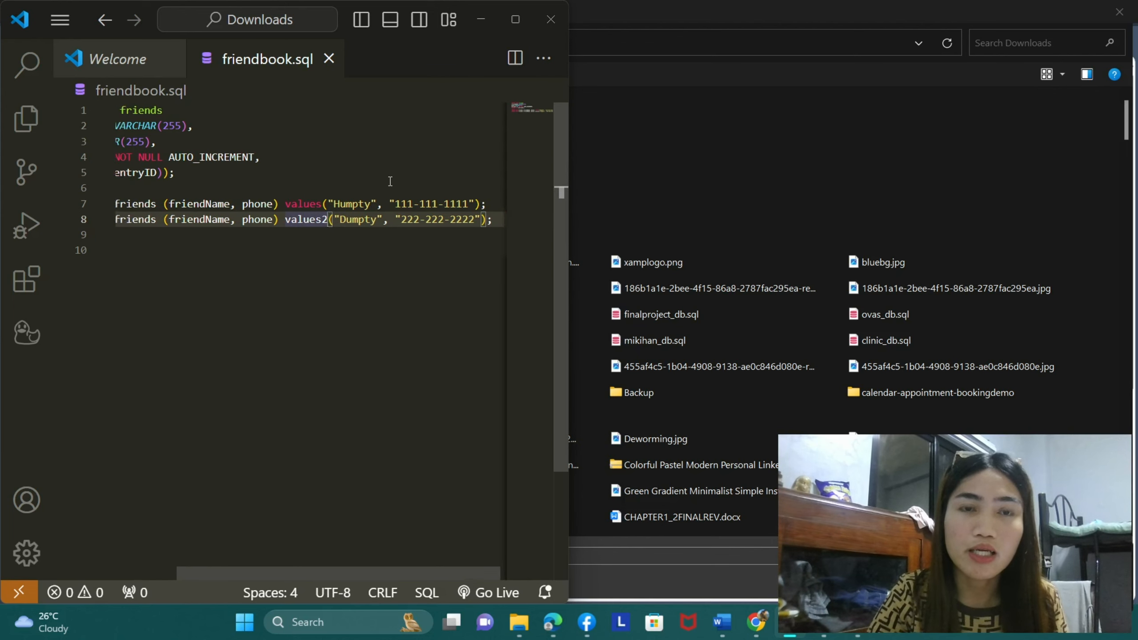
click(544, 25)
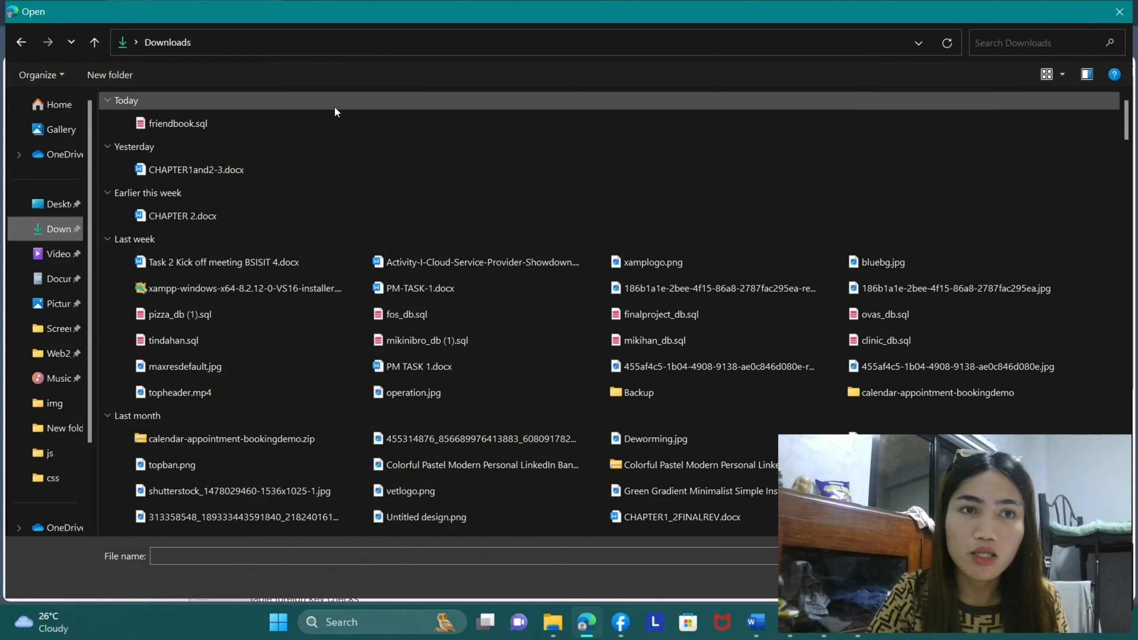
- Choose friendbook.sql as the import file, review the import options and import it into the guestbook database in SQL format
click(204, 130)
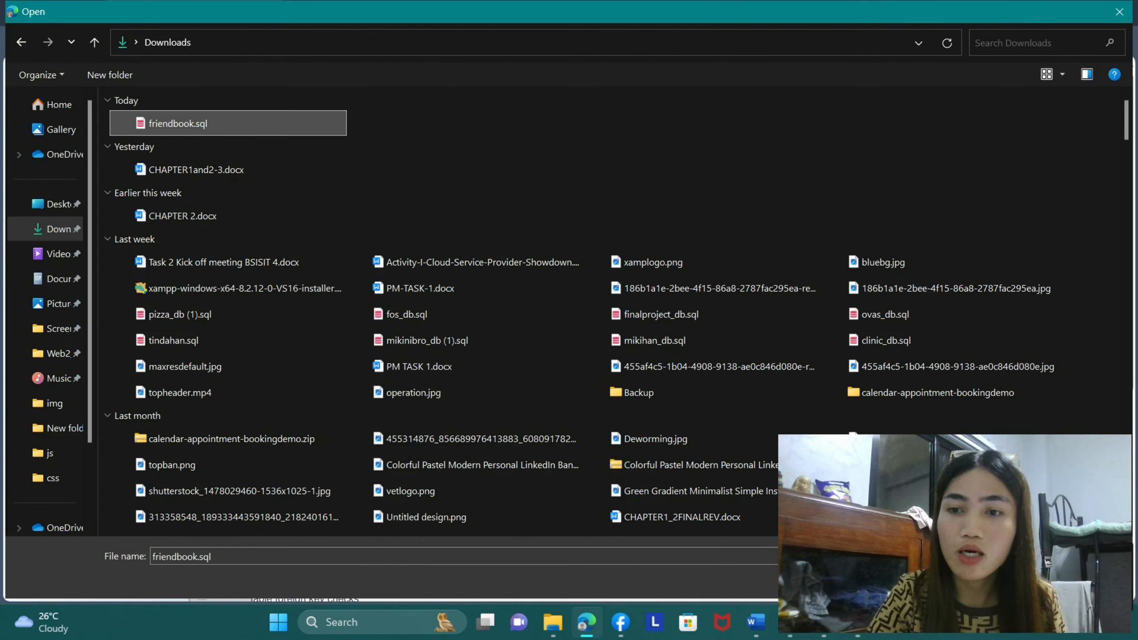
key(Return)
scroll(801, 406, down, 5)
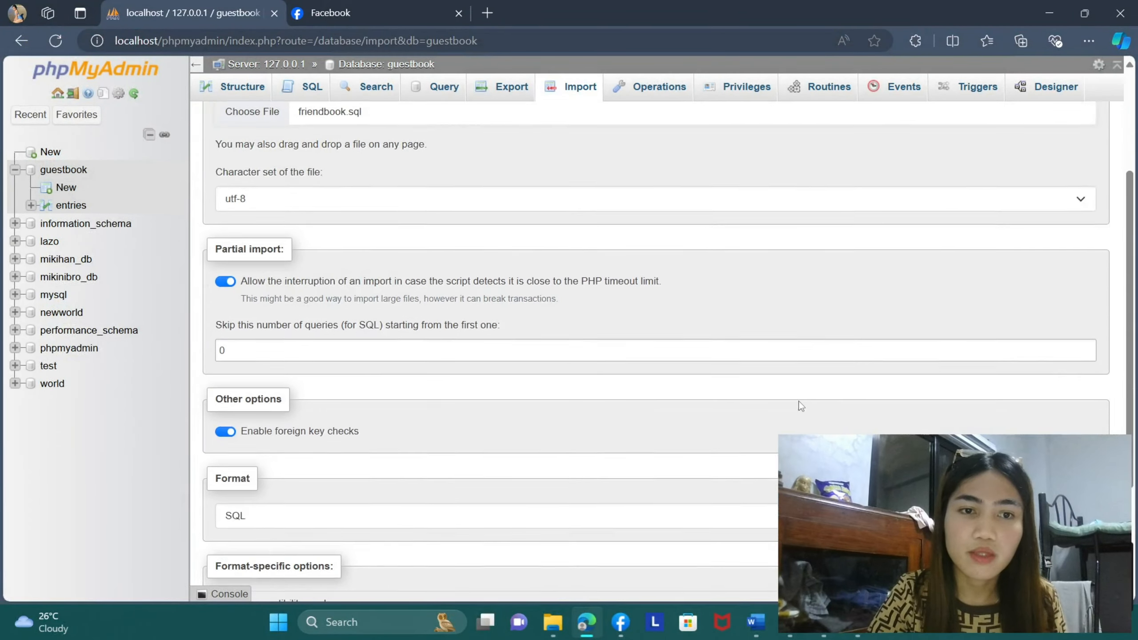
scroll(802, 406, down, 3)
scroll(802, 406, up, 7)
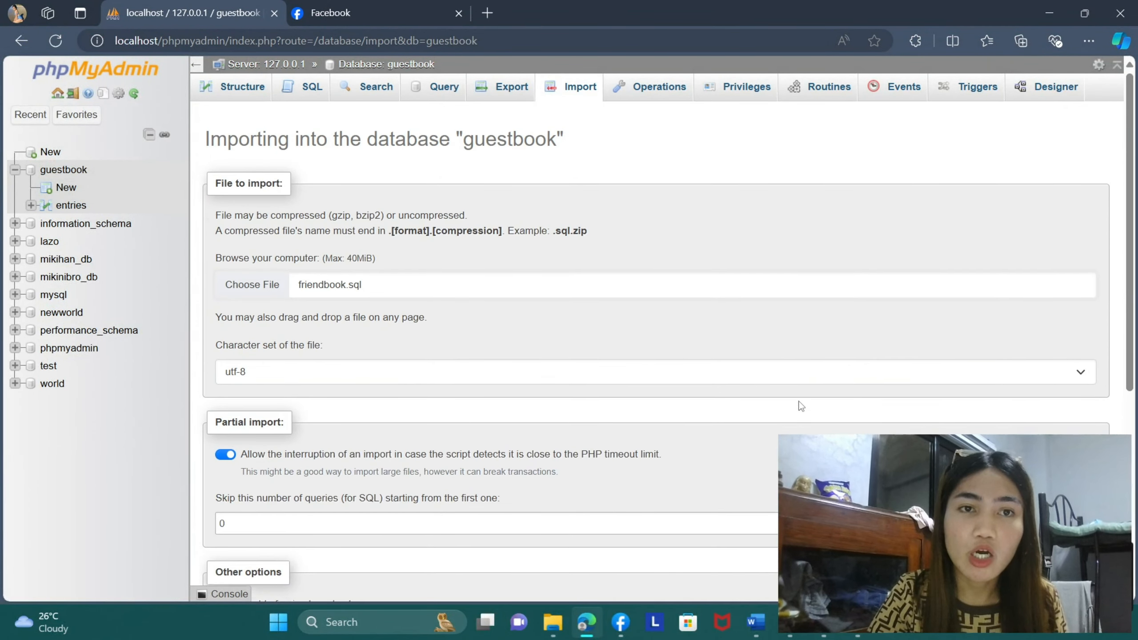
scroll(802, 406, down, 1)
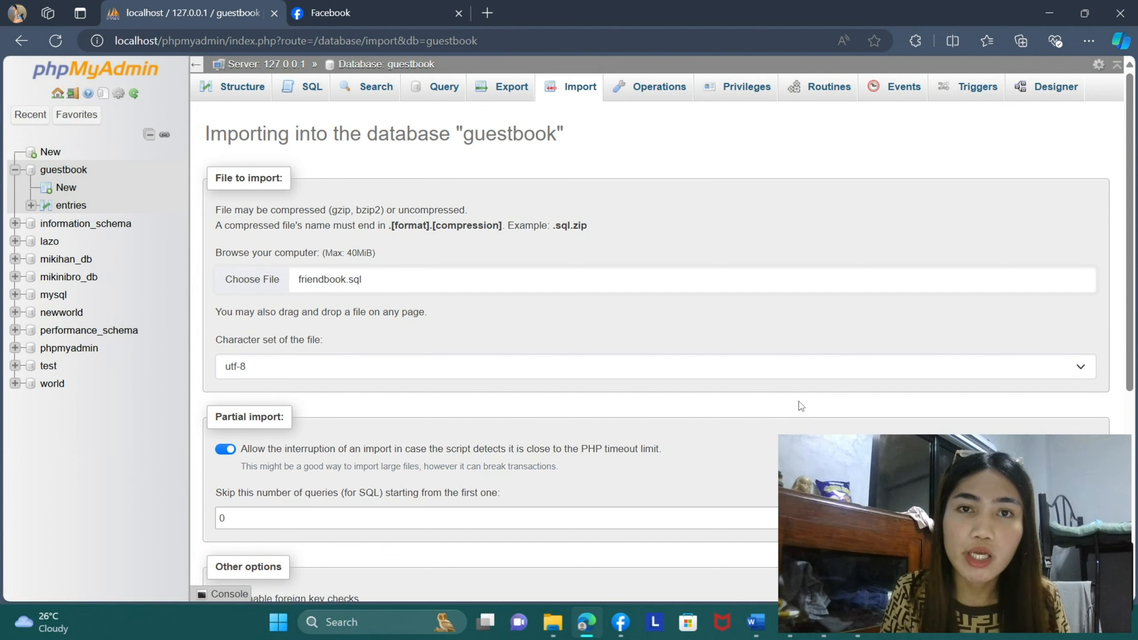
scroll(802, 406, down, 5)
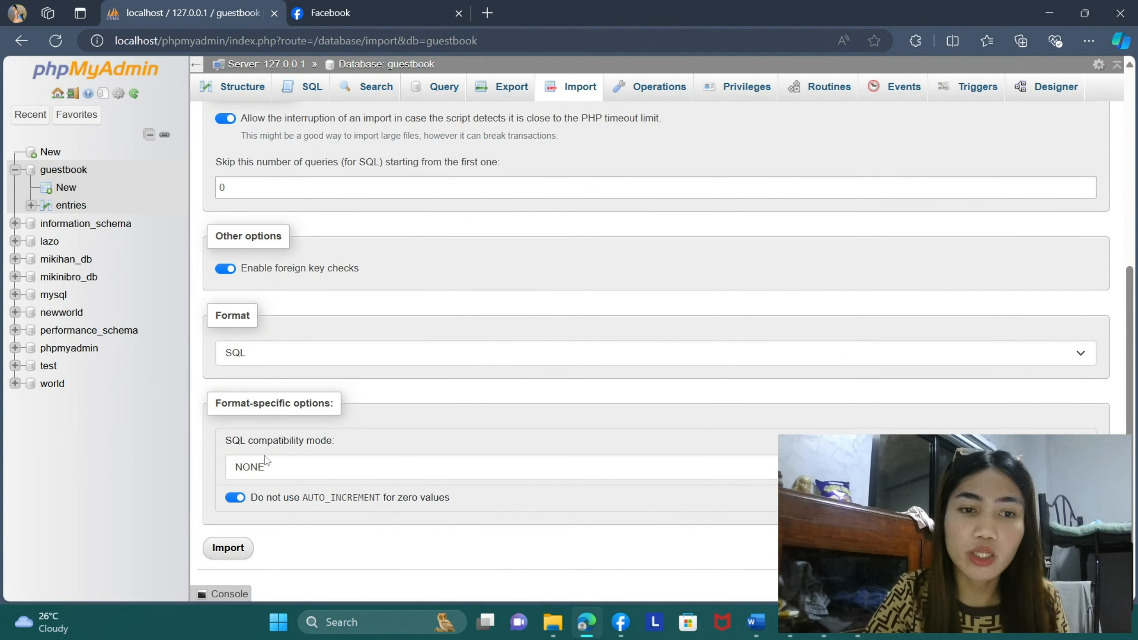
scroll(246, 524, down, 1)
scroll(286, 423, up, 1)
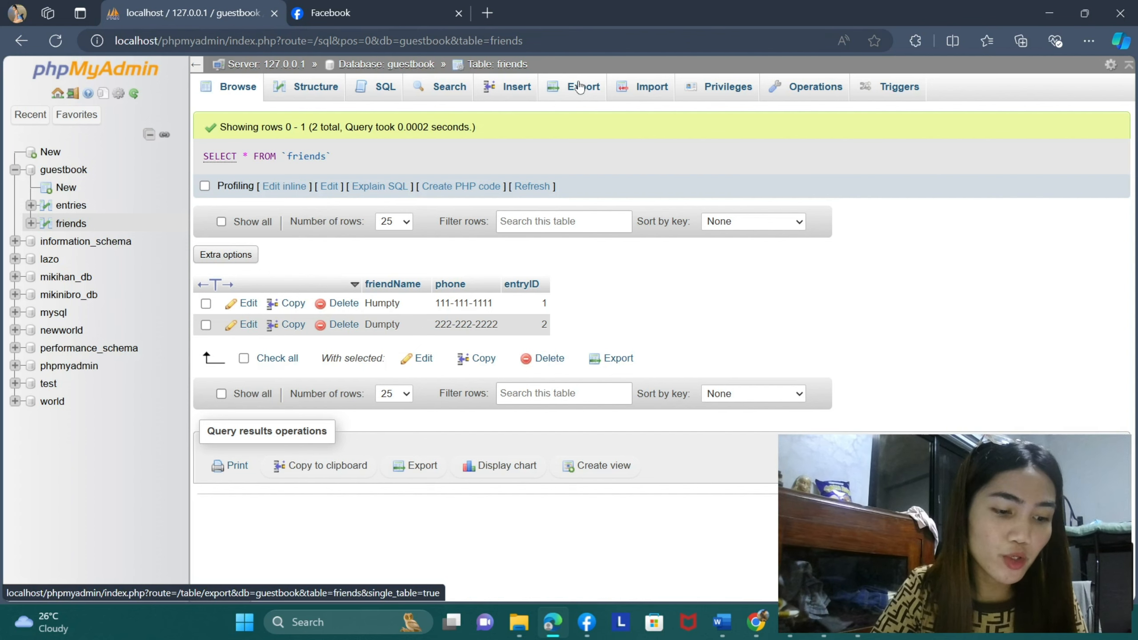
- Browse the rows of the friends table and return to the guestbook database's table overview
click(63, 169)
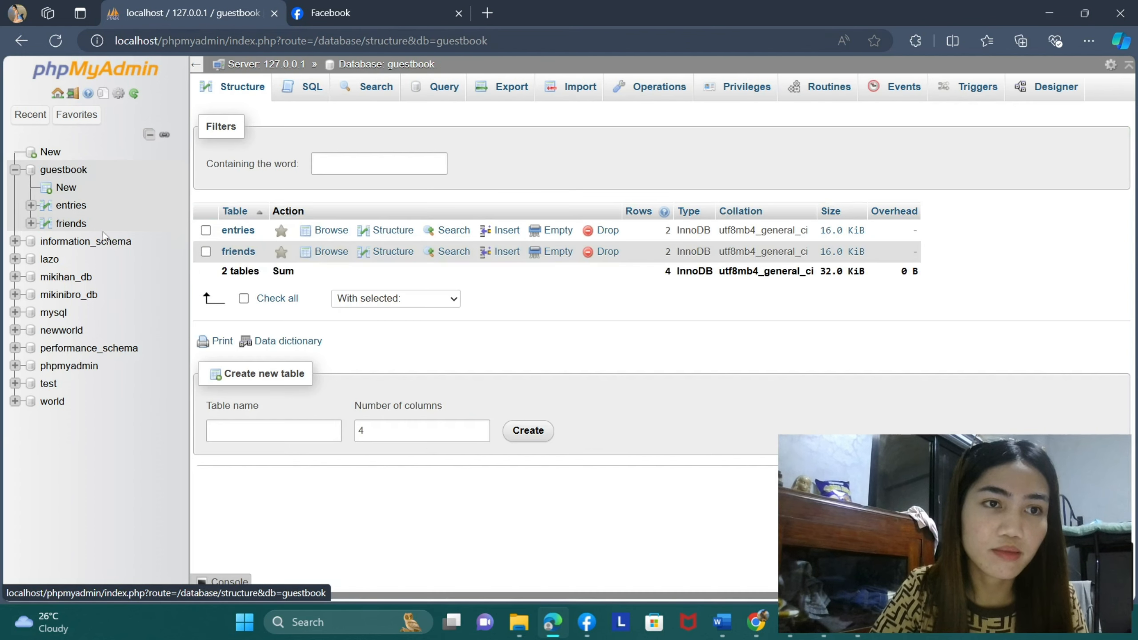
click(71, 224)
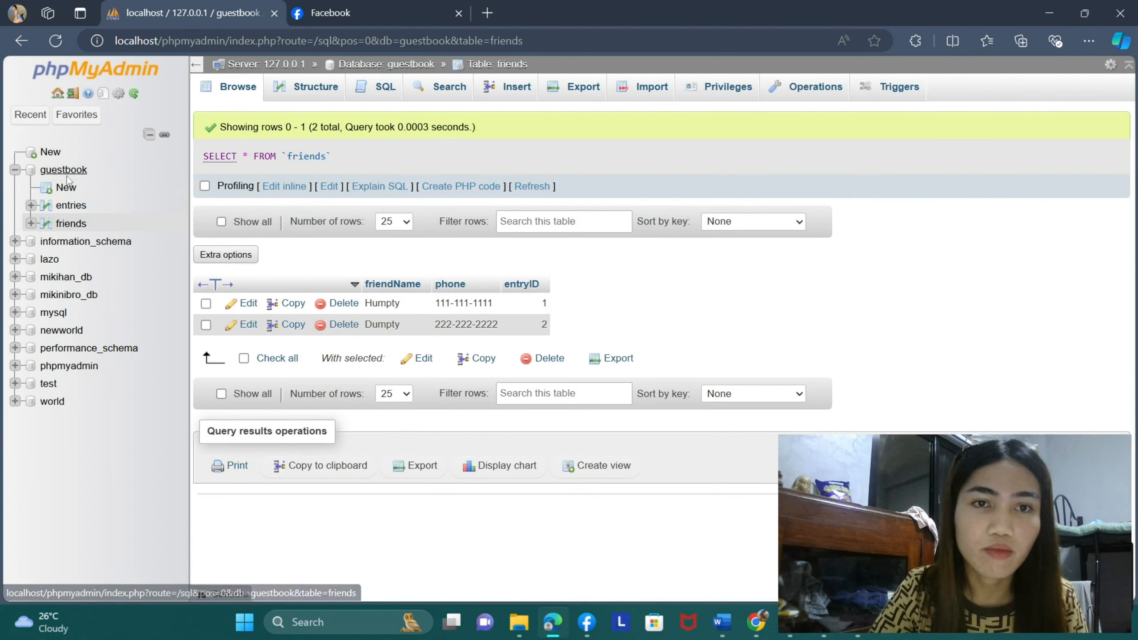
click(66, 170)
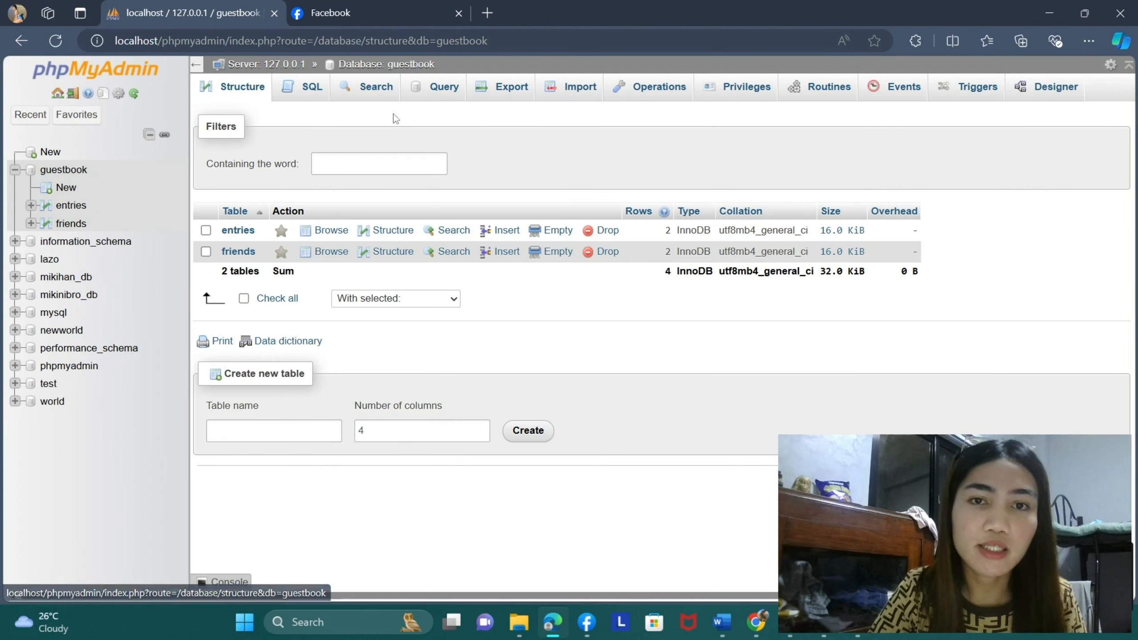
- Export the guestbook database using the Quick method and the SQL format
click(509, 95)
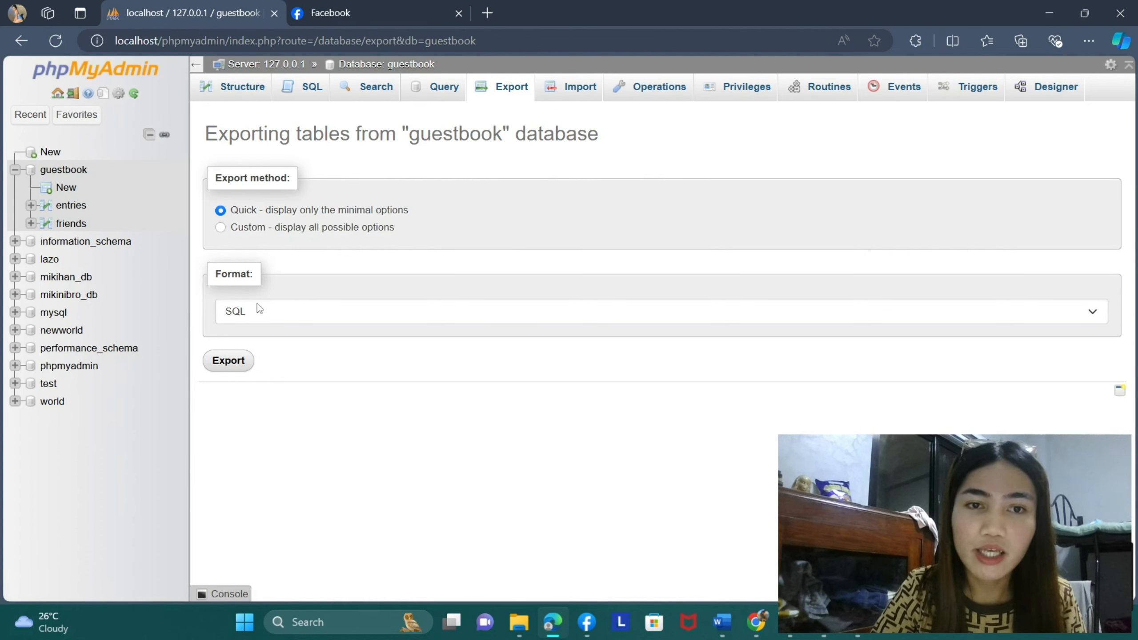
click(1089, 319)
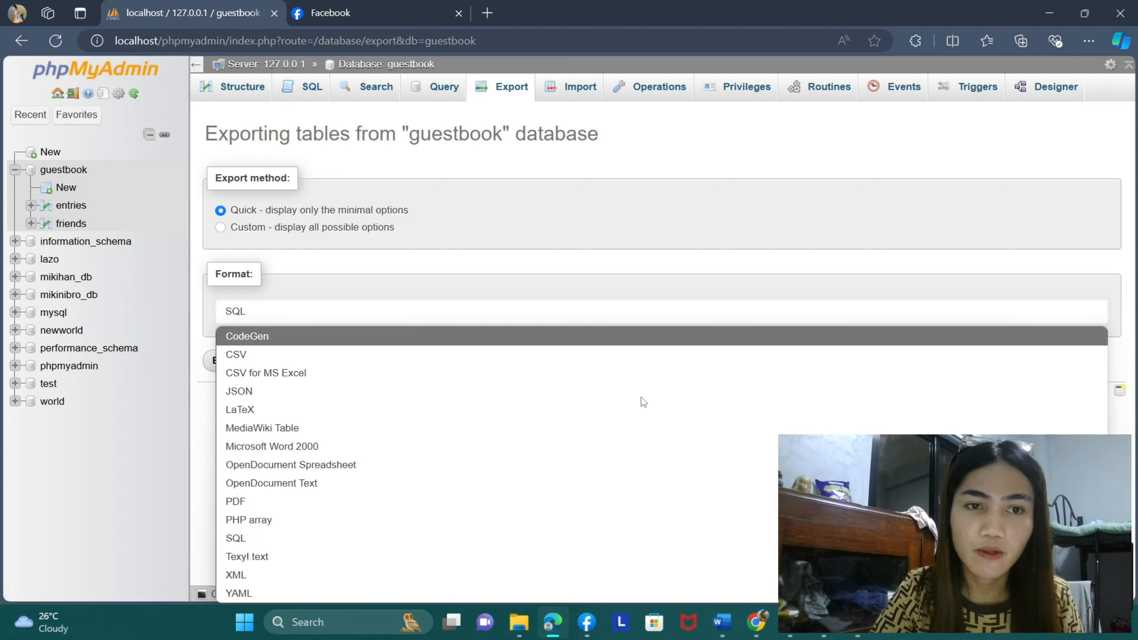
click(336, 540)
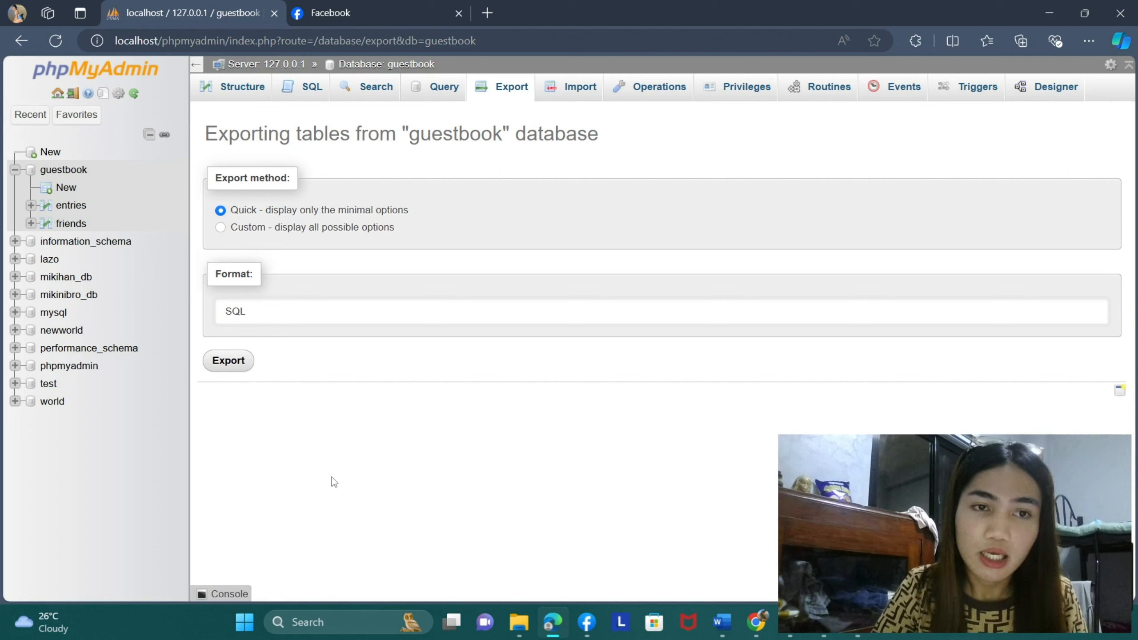
click(227, 364)
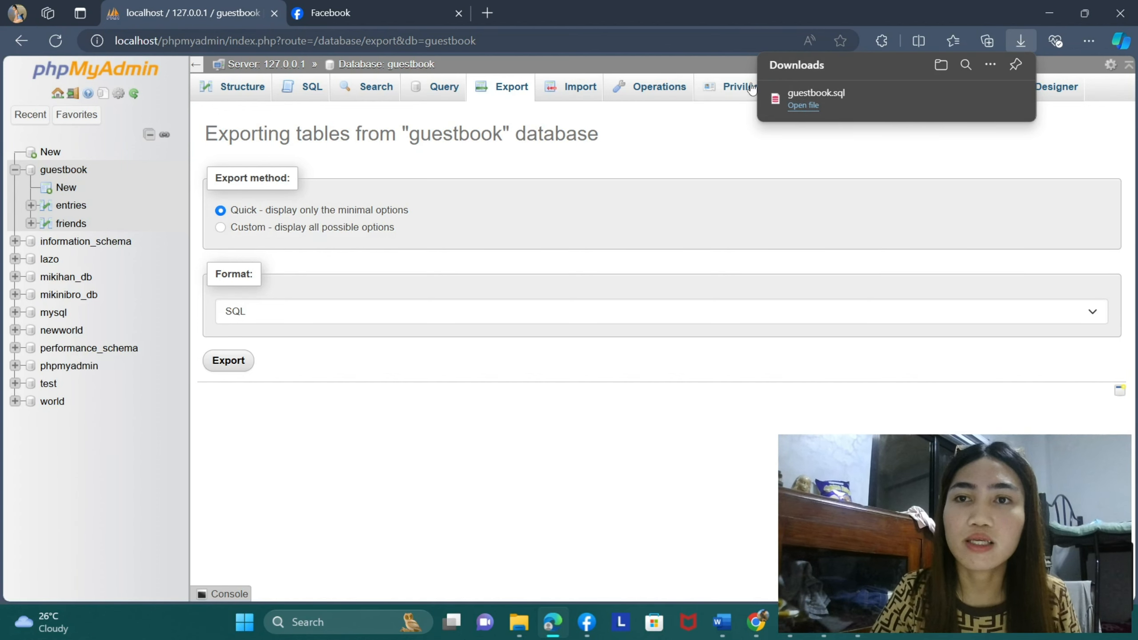
- Switch to File Explorer, locate the exported guestbook.sql in the Downloads folder and close the window
mouse_move(518, 621)
click(520, 573)
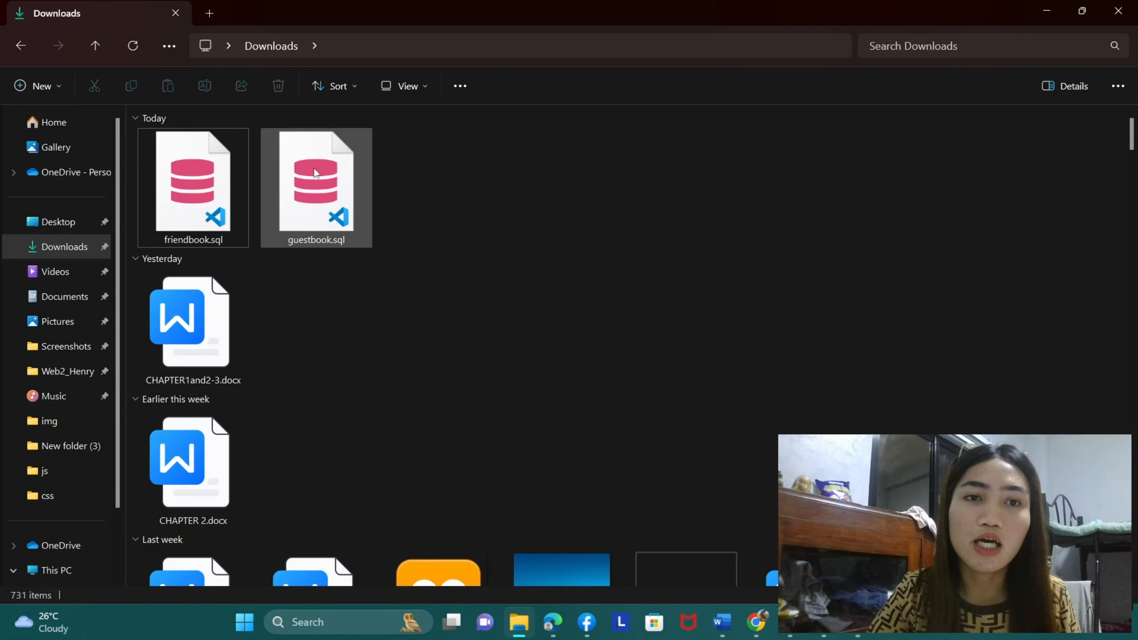
click(357, 209)
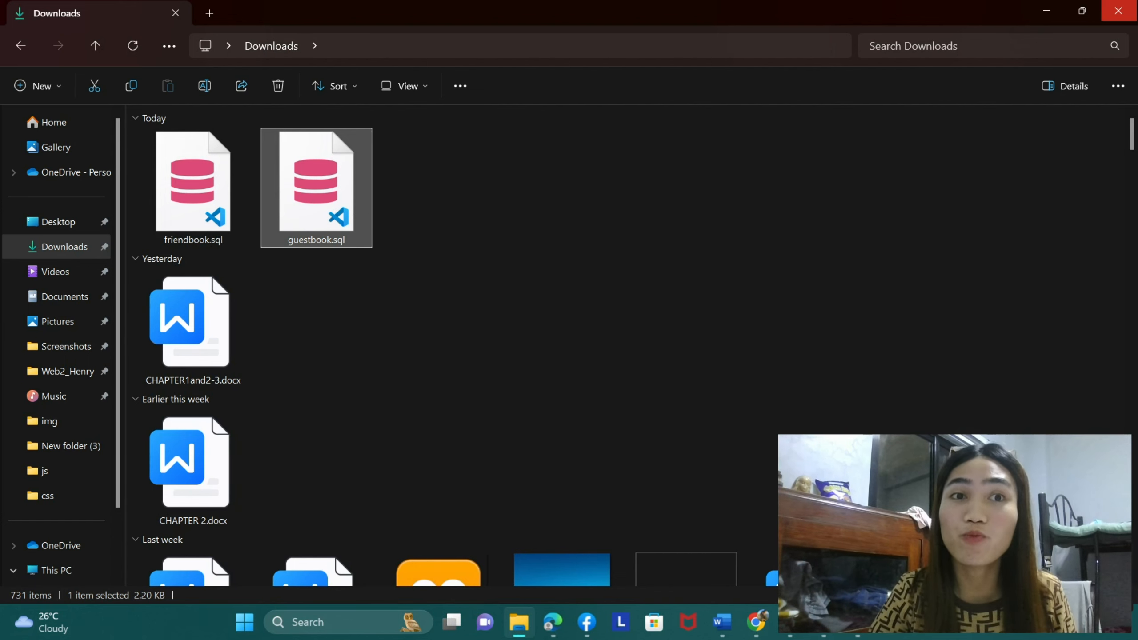
click(1119, 10)
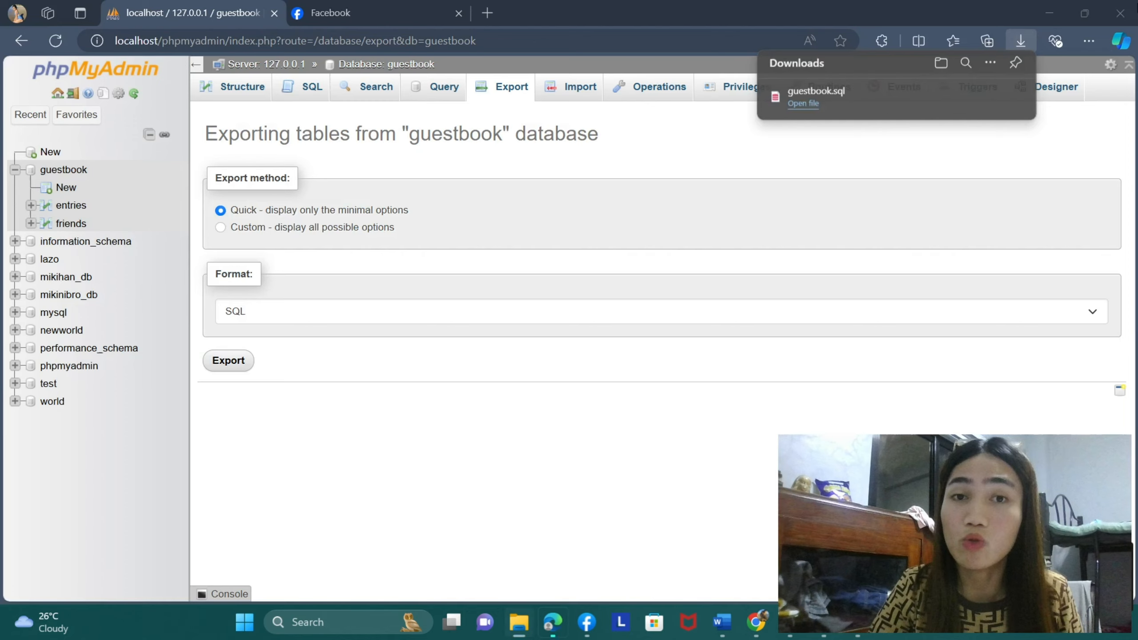